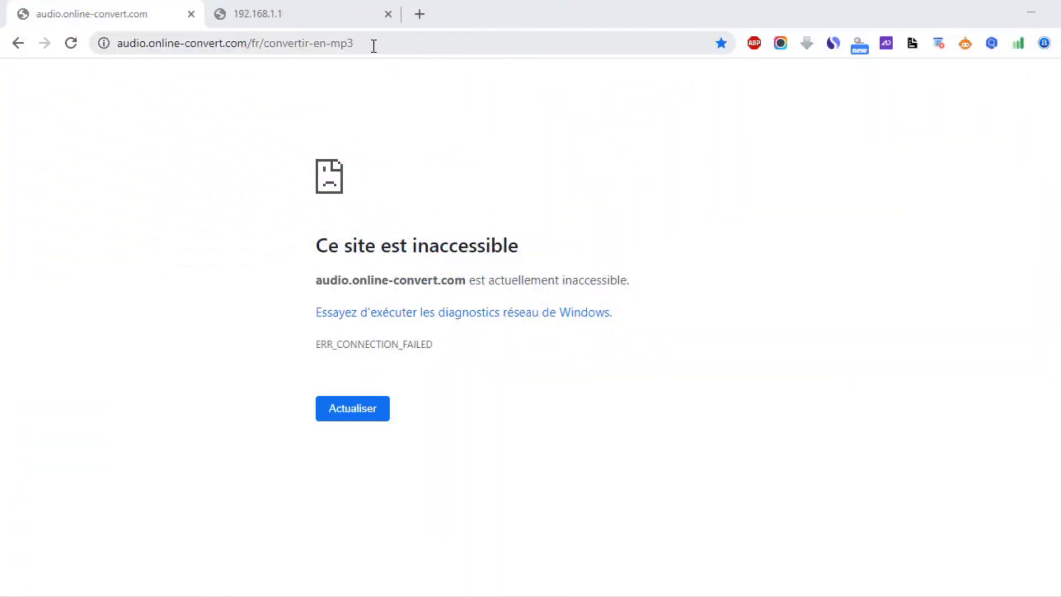
Reload simopedia.com twice and open a new tab; pages still fail with ERR_CONNECTION_FAILED
left_click(374, 45)
key("Return")
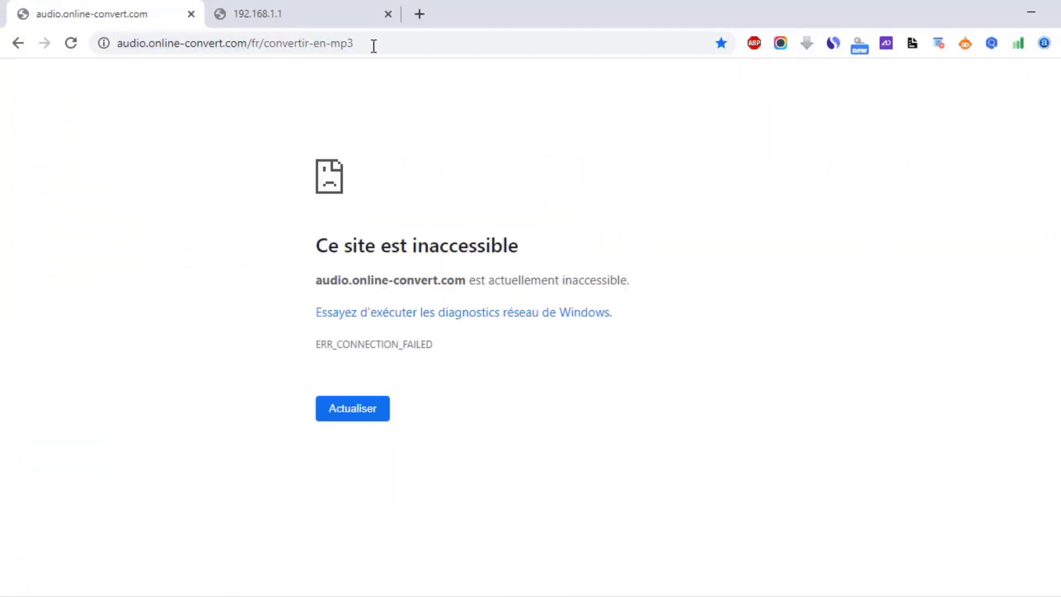
left_click(373, 45)
key("Return")
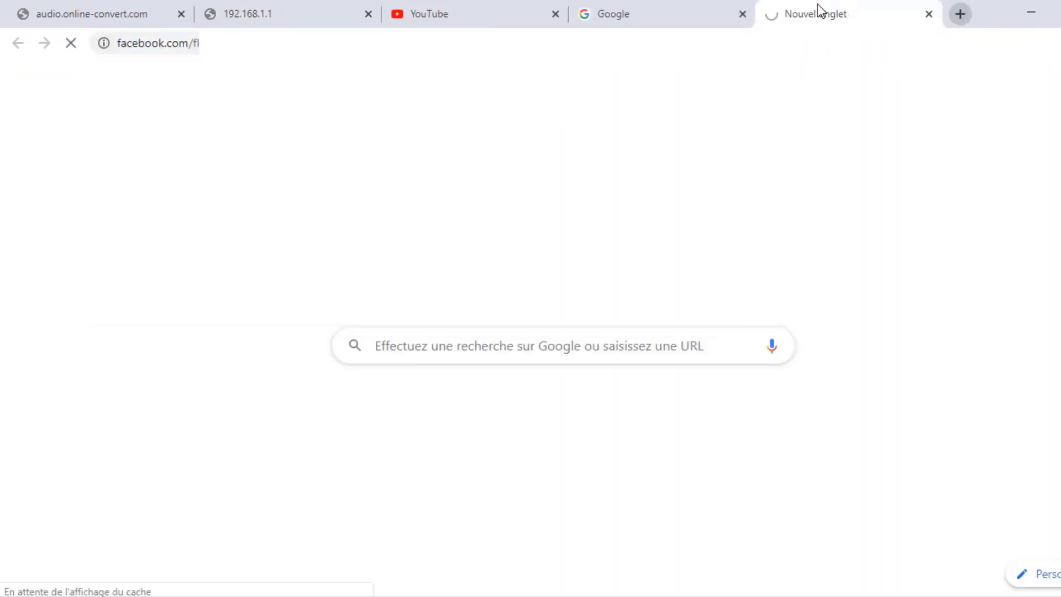
left_click(961, 13)
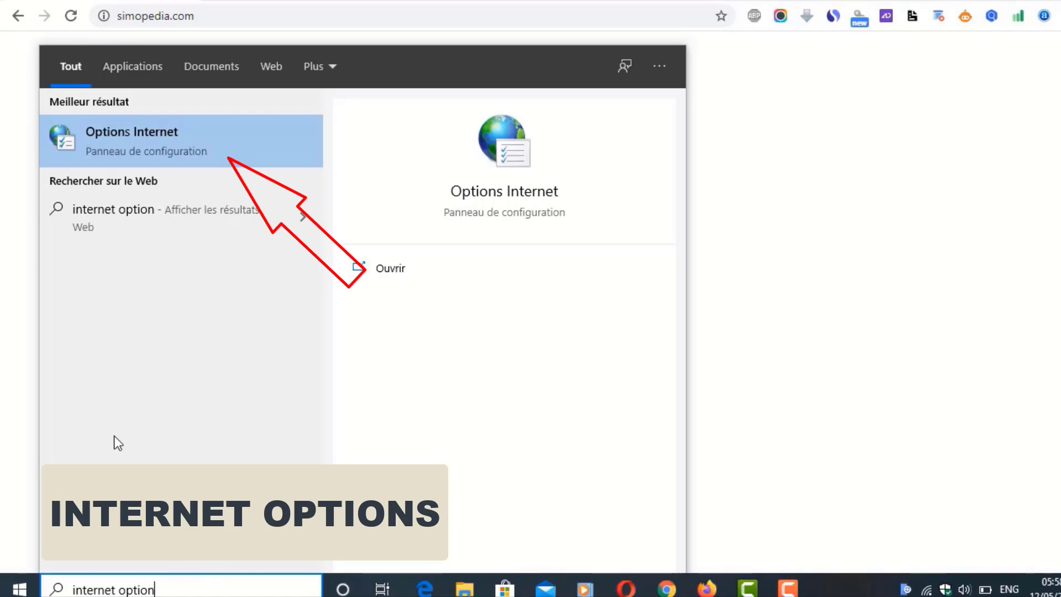
Open Options Internet from the Windows search results
left_click(168, 161)
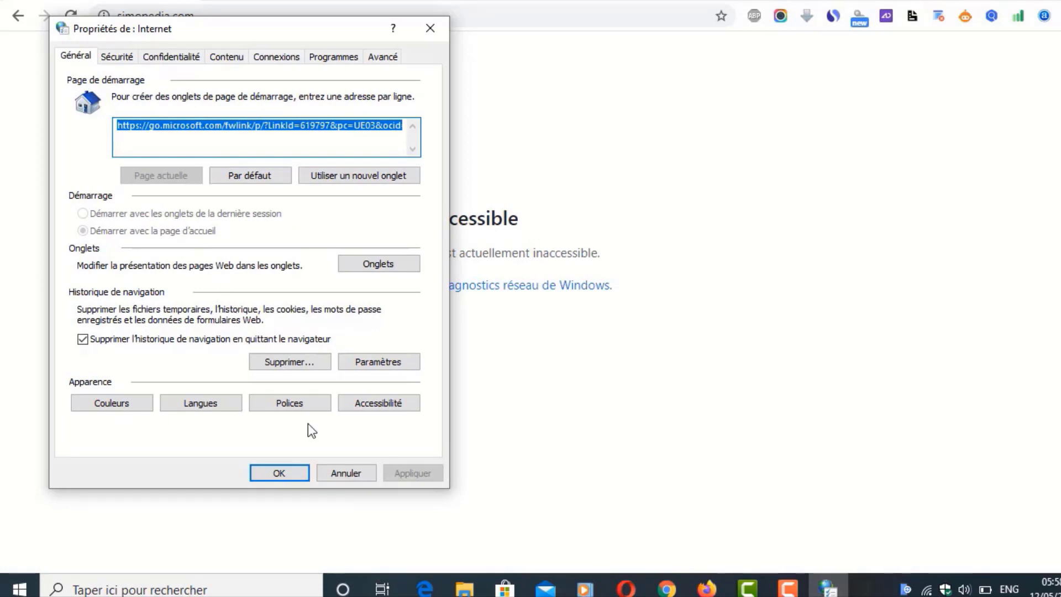
In Connexions > Paramètres réseau, leave 'Utiliser un serveur proxy' unchecked and confirm with OK
left_click(267, 59)
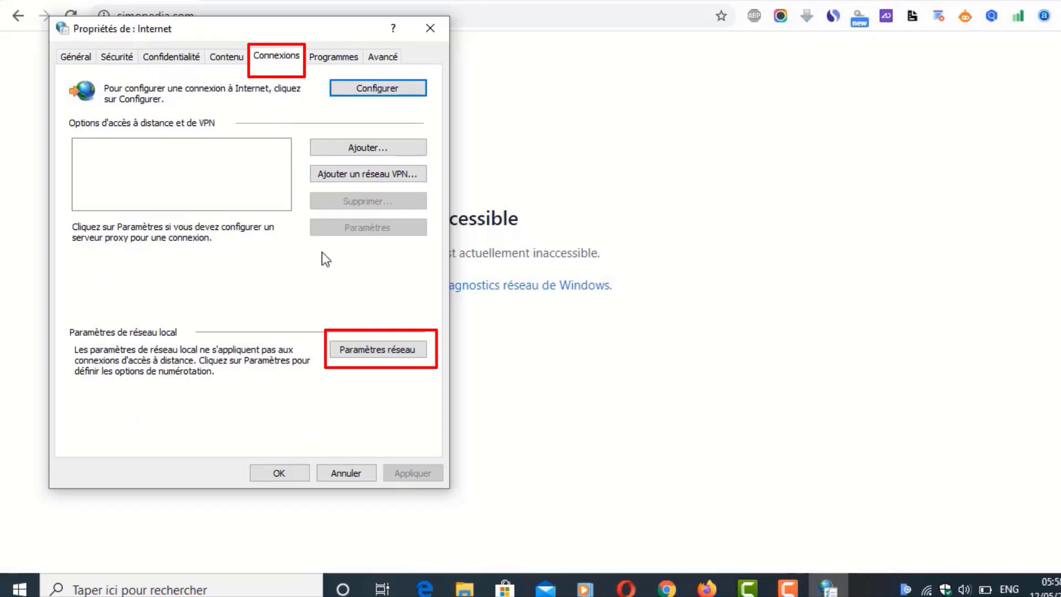
left_click(390, 349)
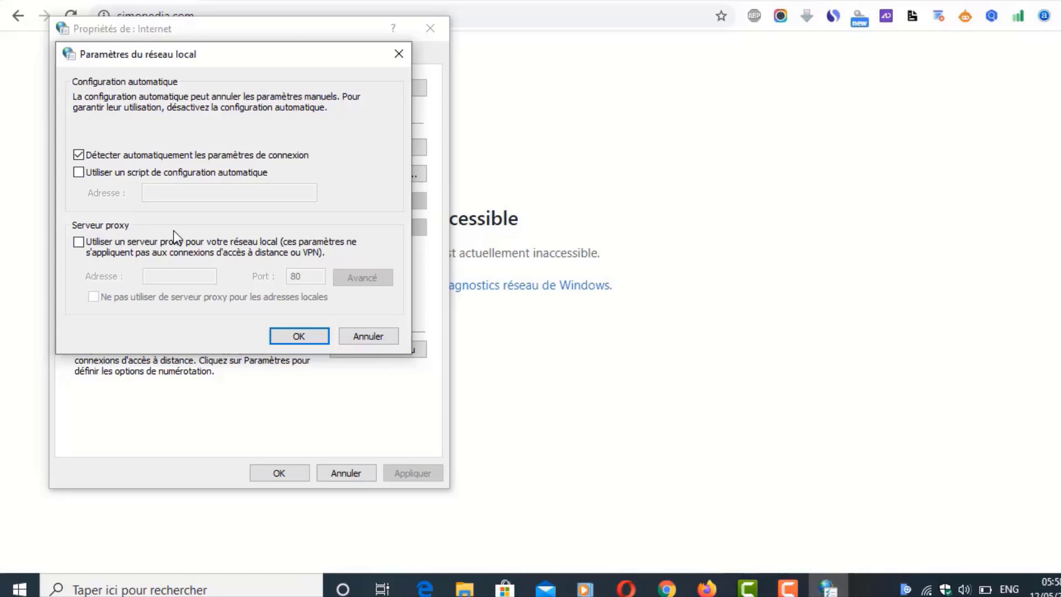
left_click(119, 243)
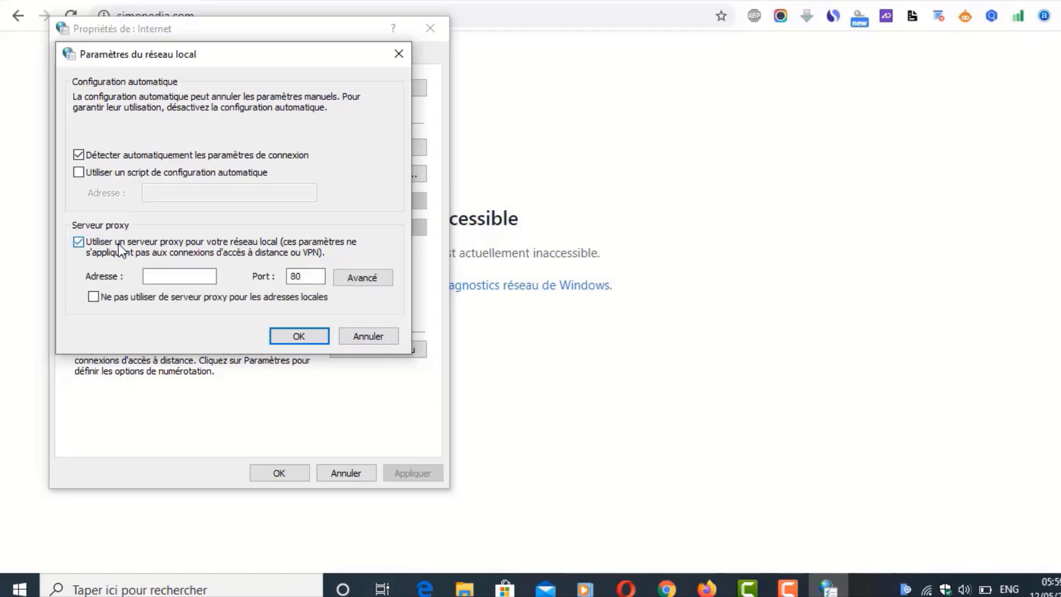
left_click(118, 243)
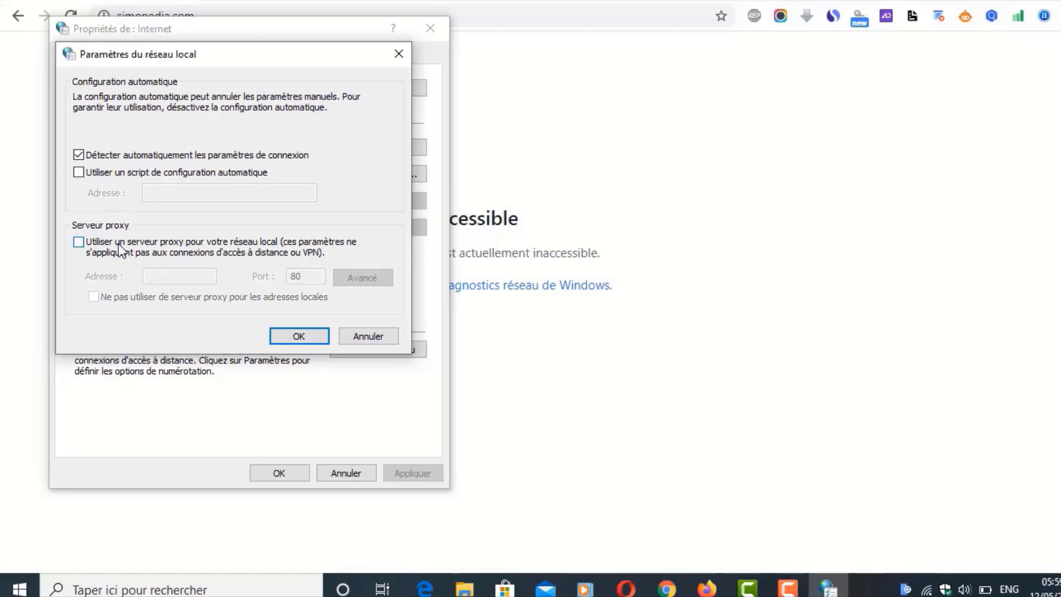
left_click(299, 337)
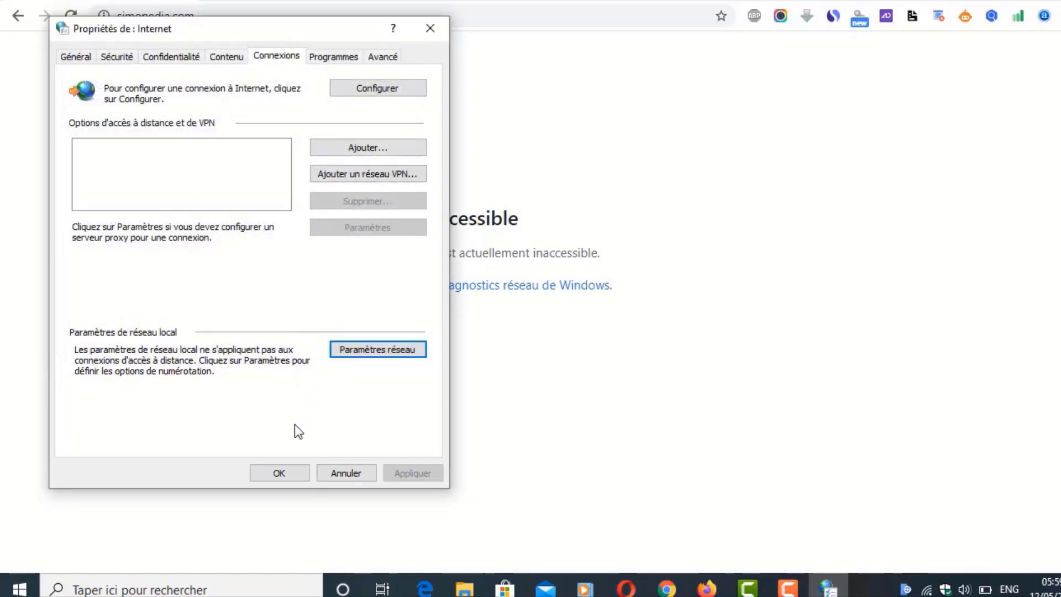
Close Internet properties, then reopen Options Internet via 'option internet' search on the Avancé tab
left_click(281, 473)
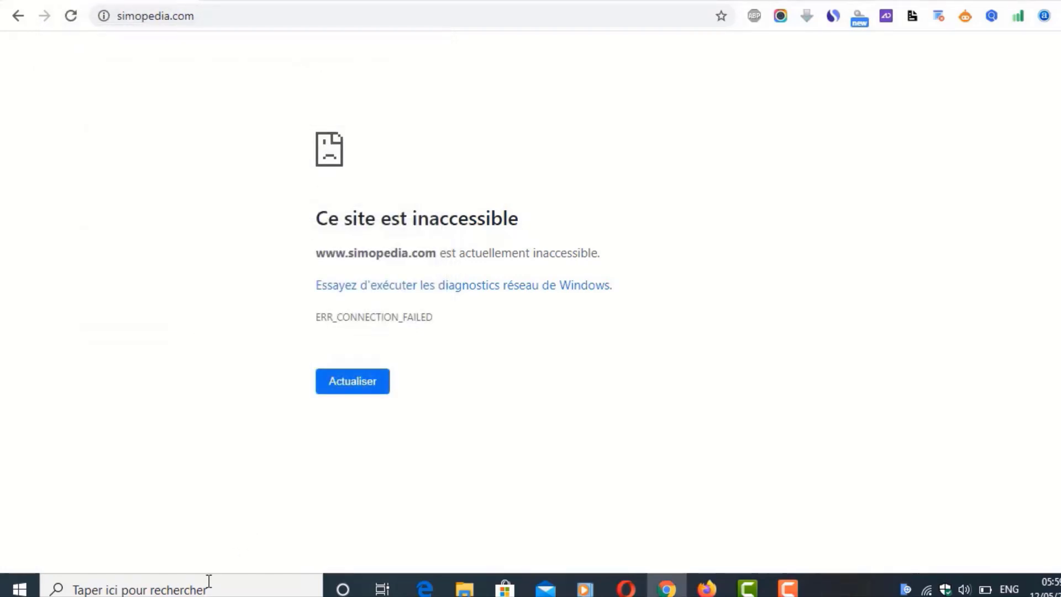
left_click(209, 588)
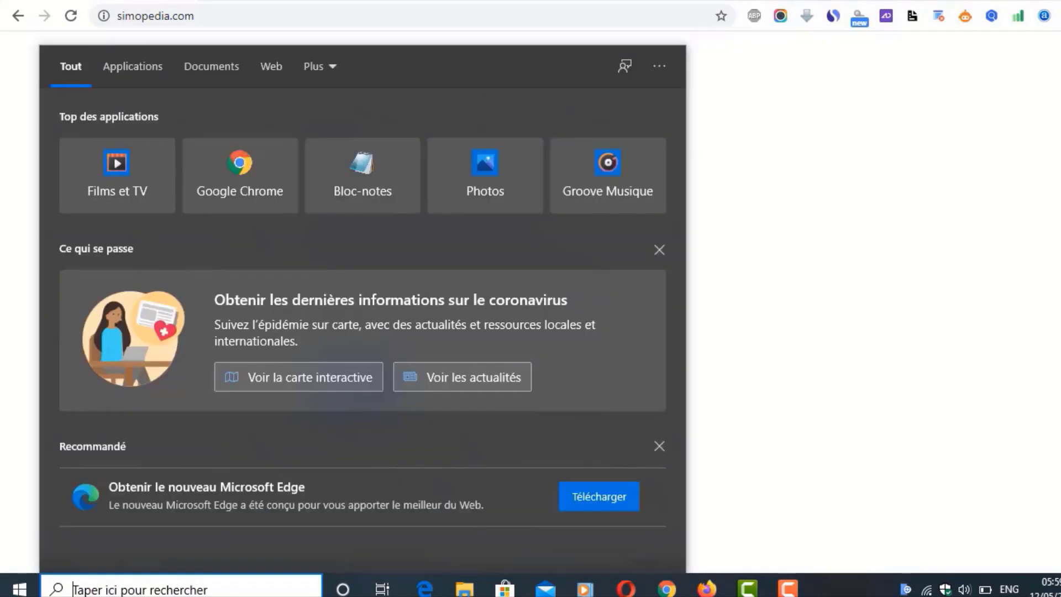
type("option ")
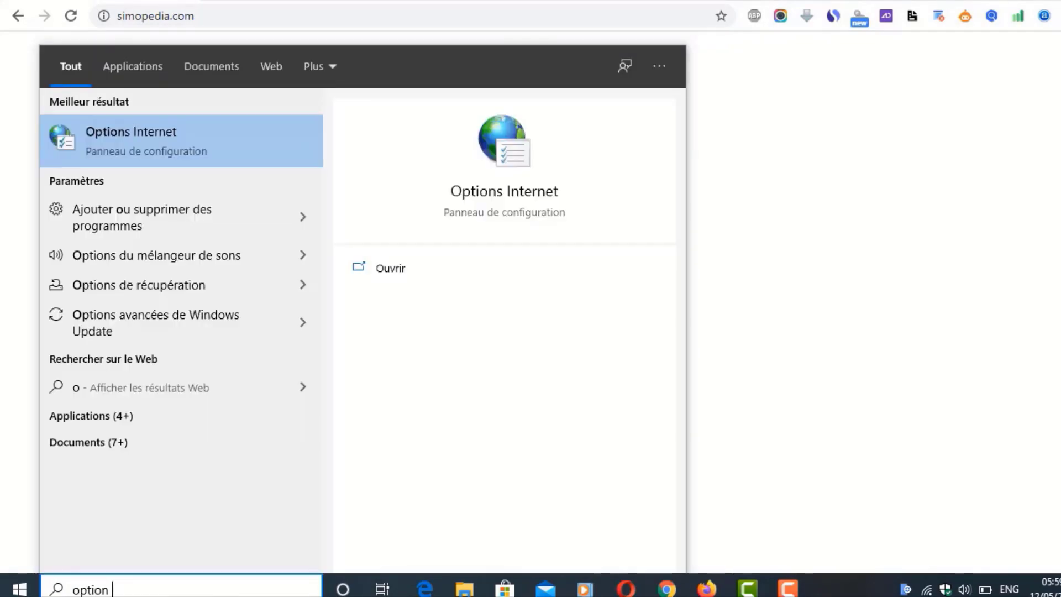
type("internet")
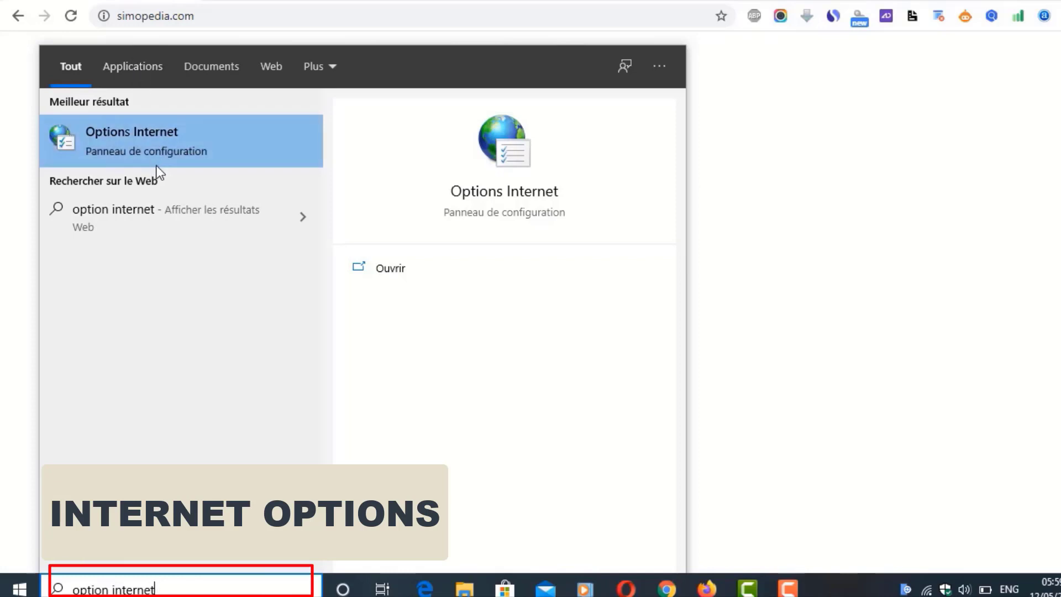
left_click(167, 142)
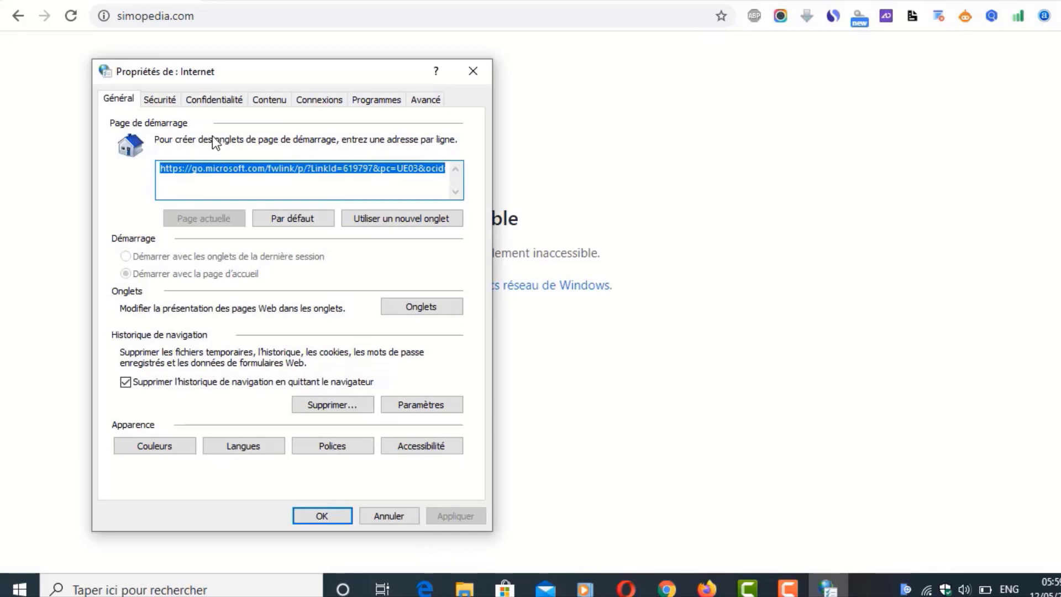
left_click(431, 100)
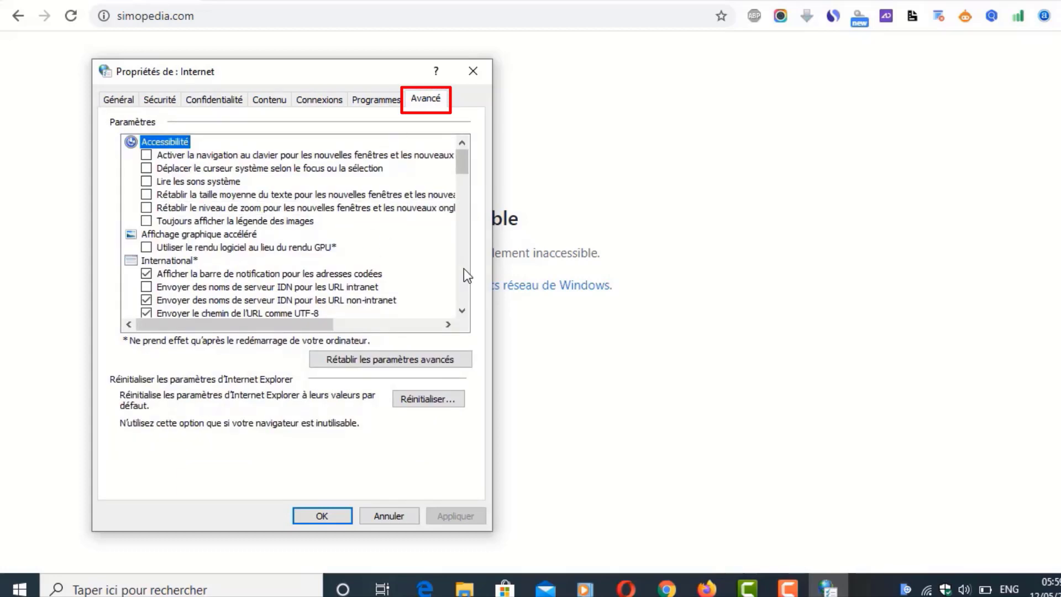
Restore advanced settings and reset Internet Explorer including personal settings, then close the windows
left_click(398, 359)
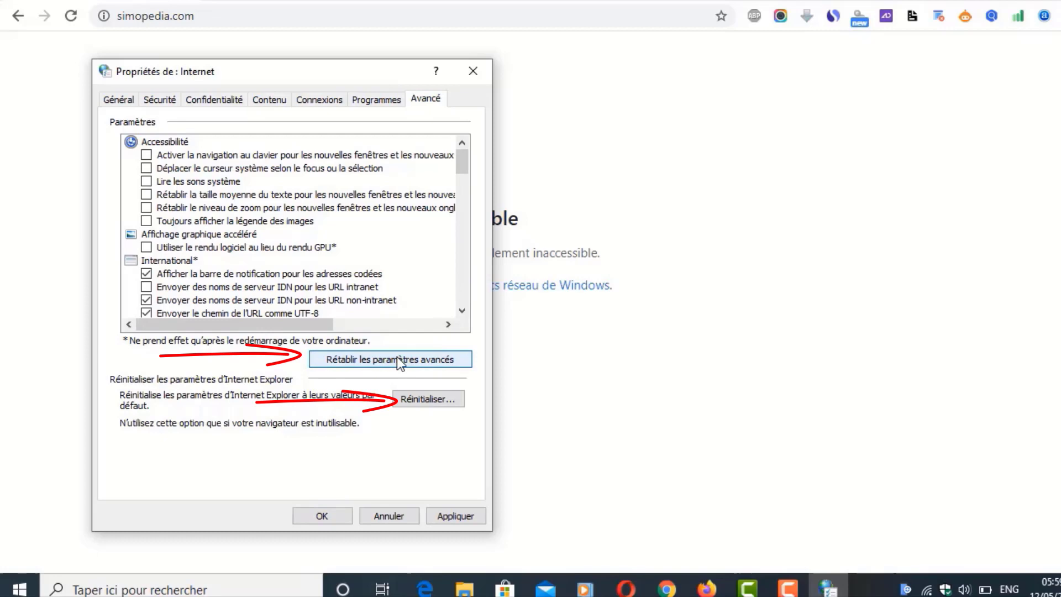
left_click(433, 396)
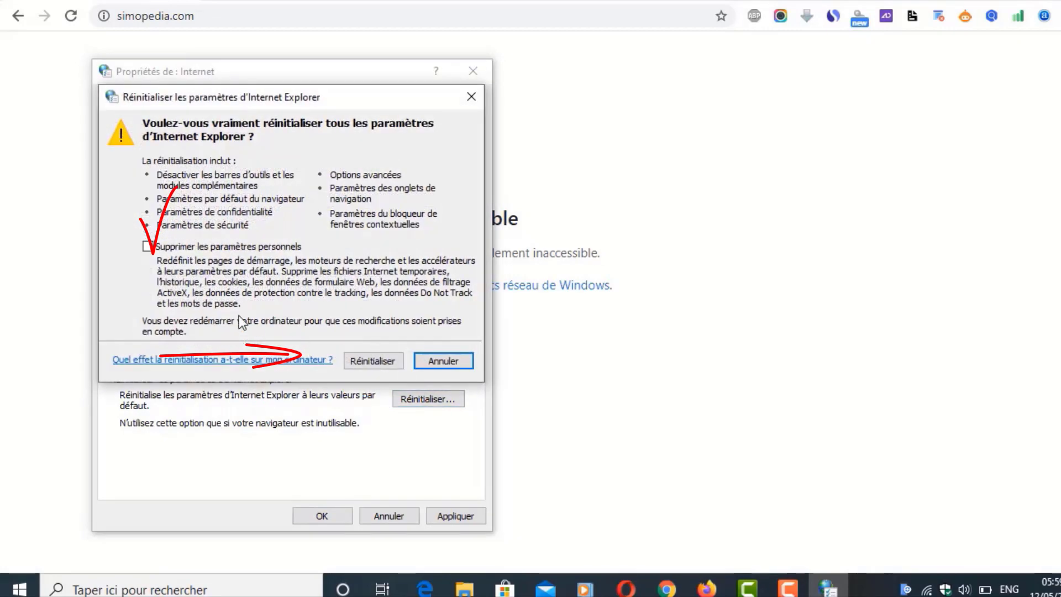
left_click(158, 249)
left_click(373, 357)
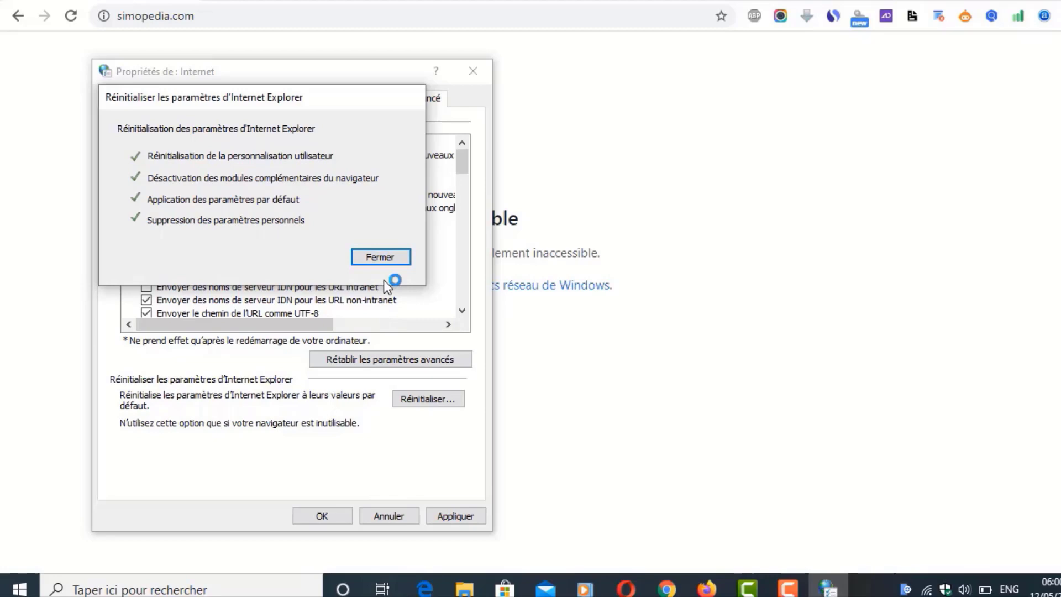
left_click(389, 257)
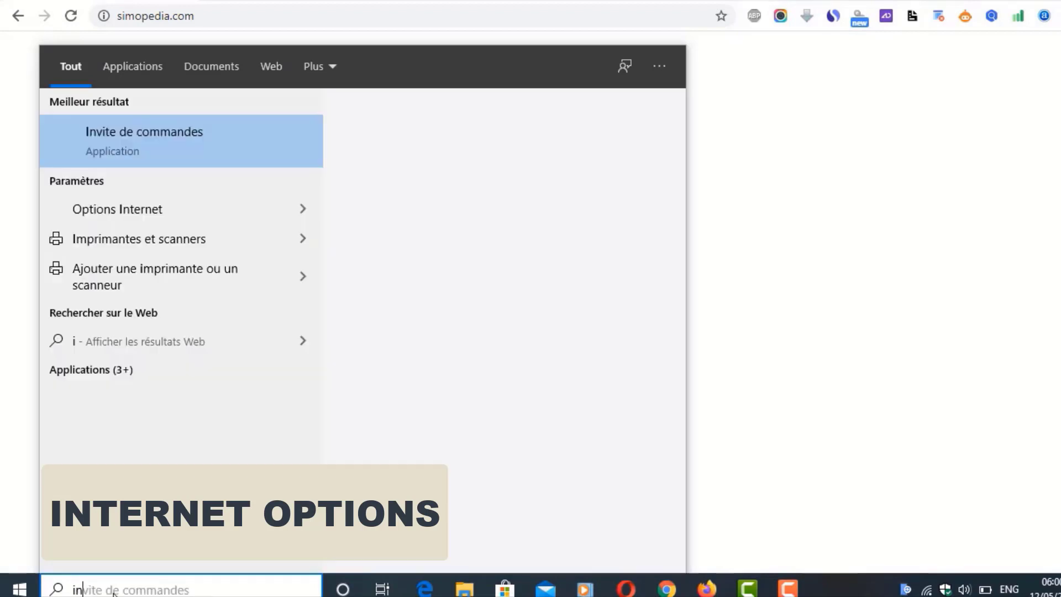
Reopen Options Internet via 'internet option' search and tick deleting browsing history on exit
type("net opt")
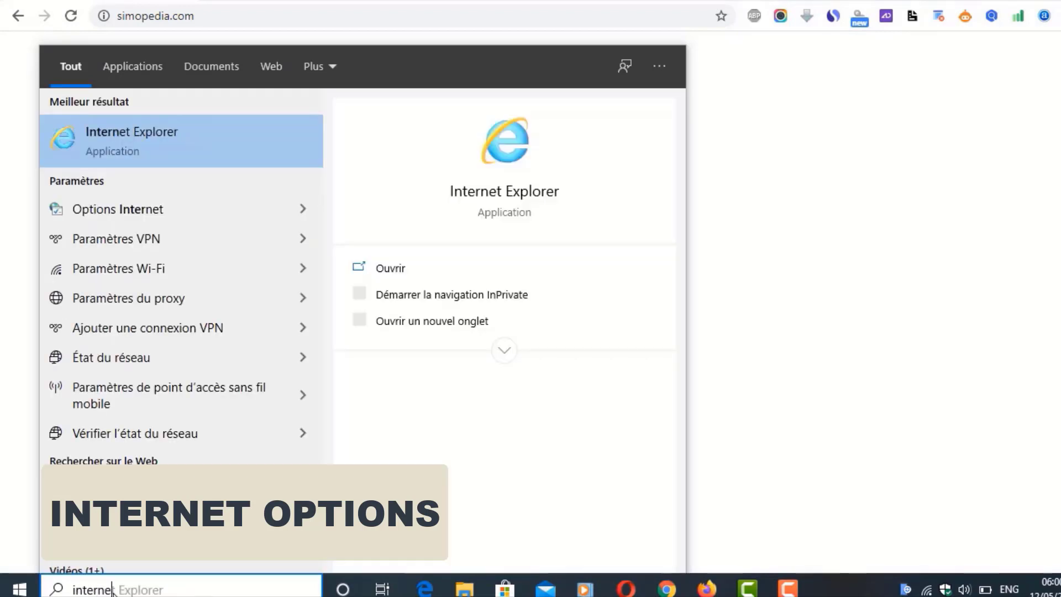
type("ion")
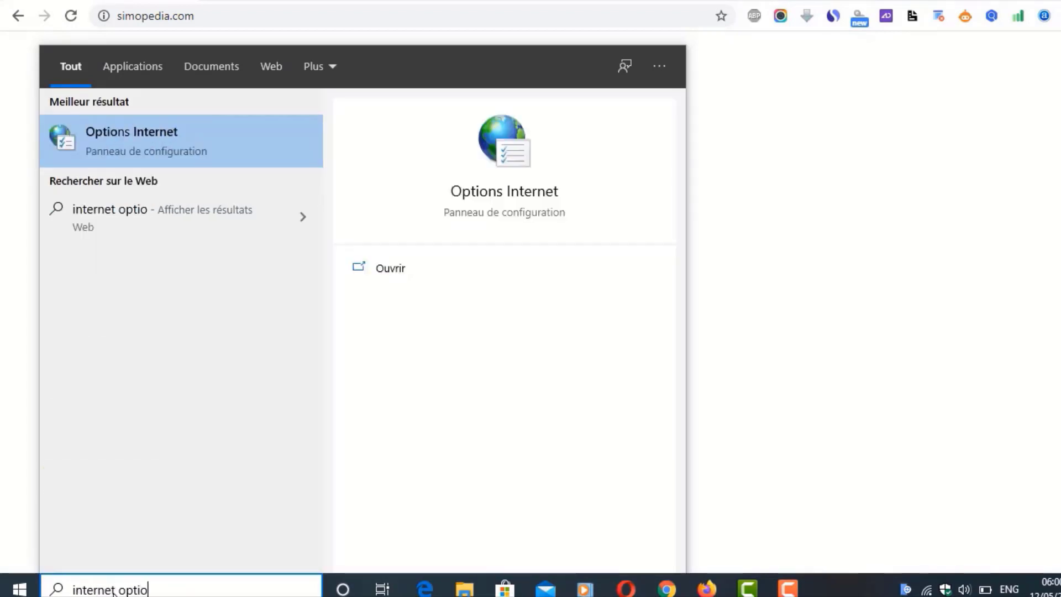
left_click(195, 151)
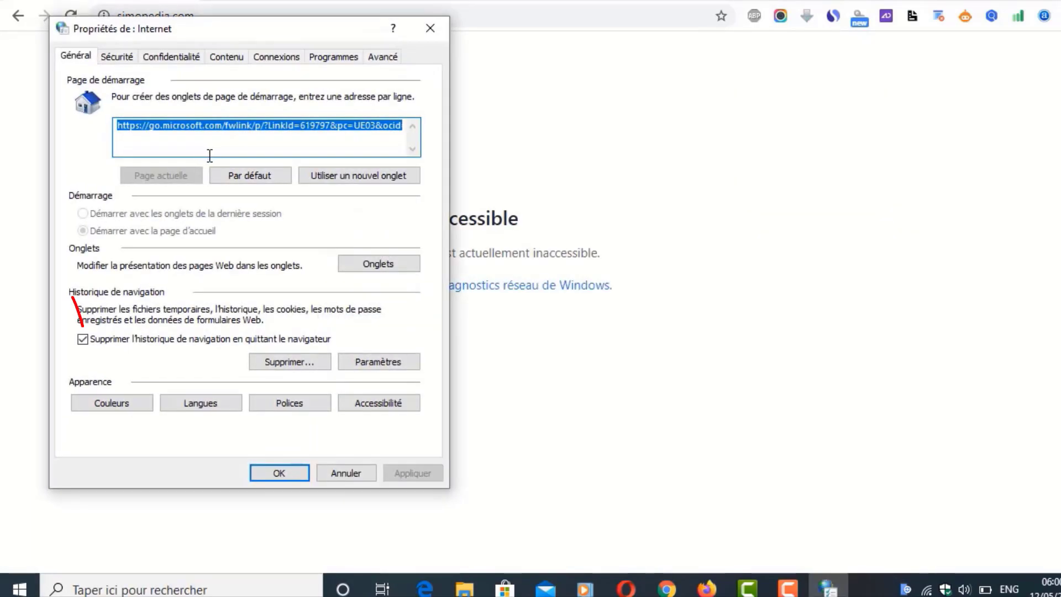
left_click(83, 340)
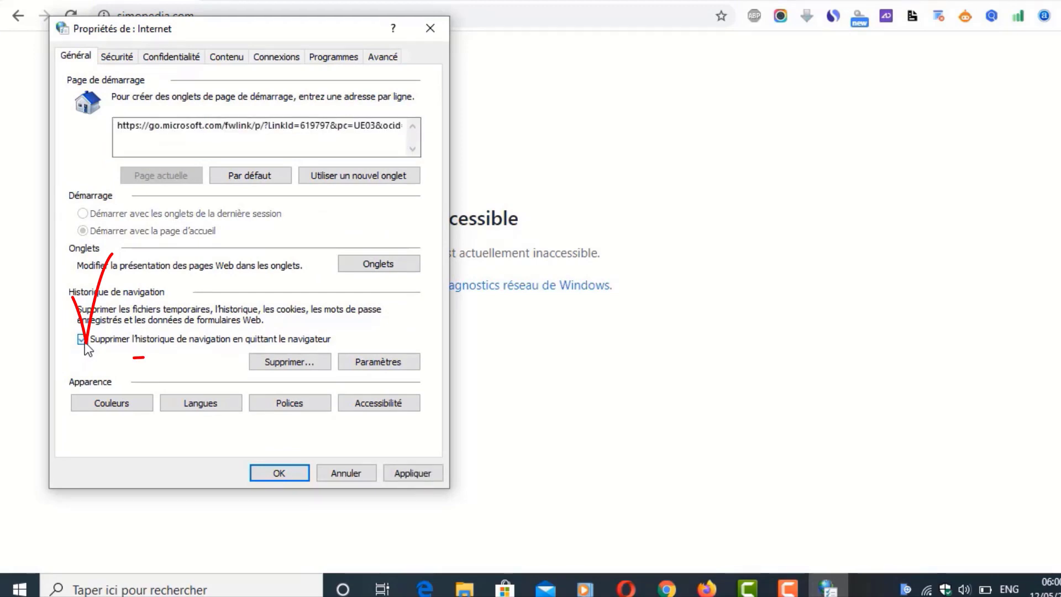
Delete browsing history with cookies, form data and saved passwords all included
left_click(314, 361)
left_click(29, 165)
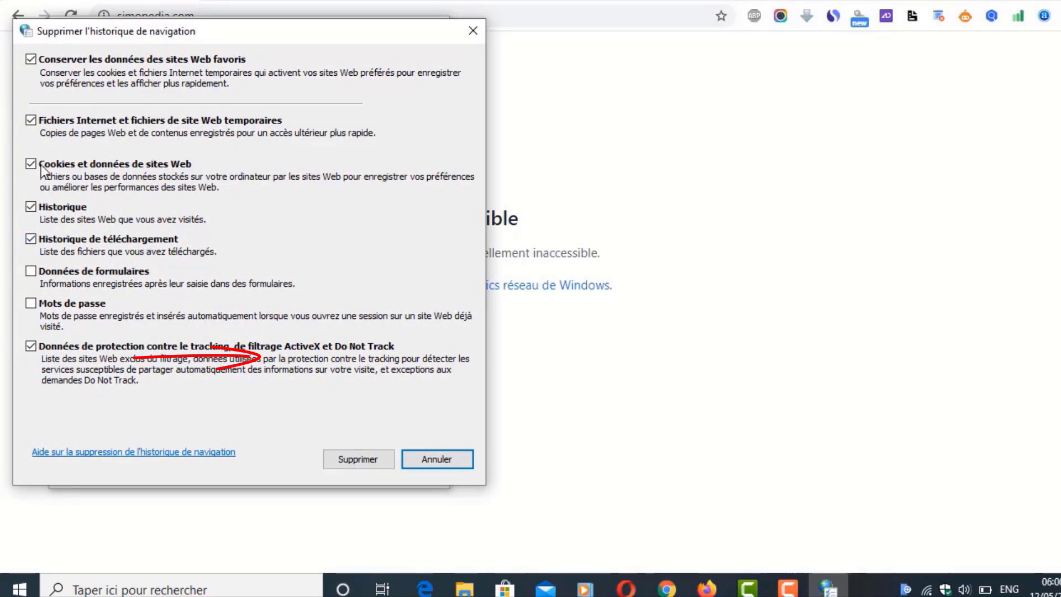
left_click(40, 307)
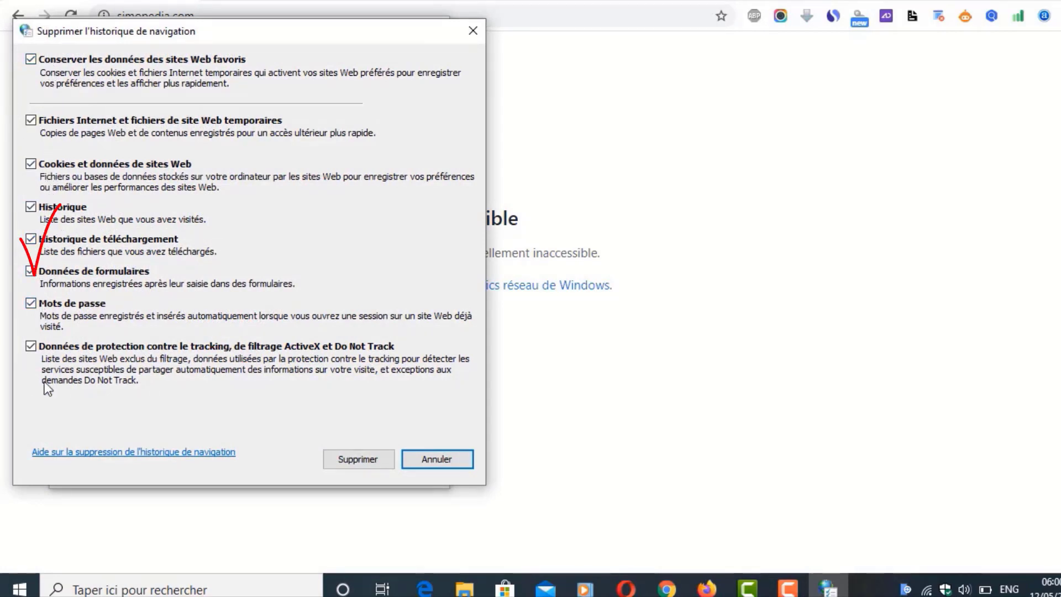
left_click(359, 459)
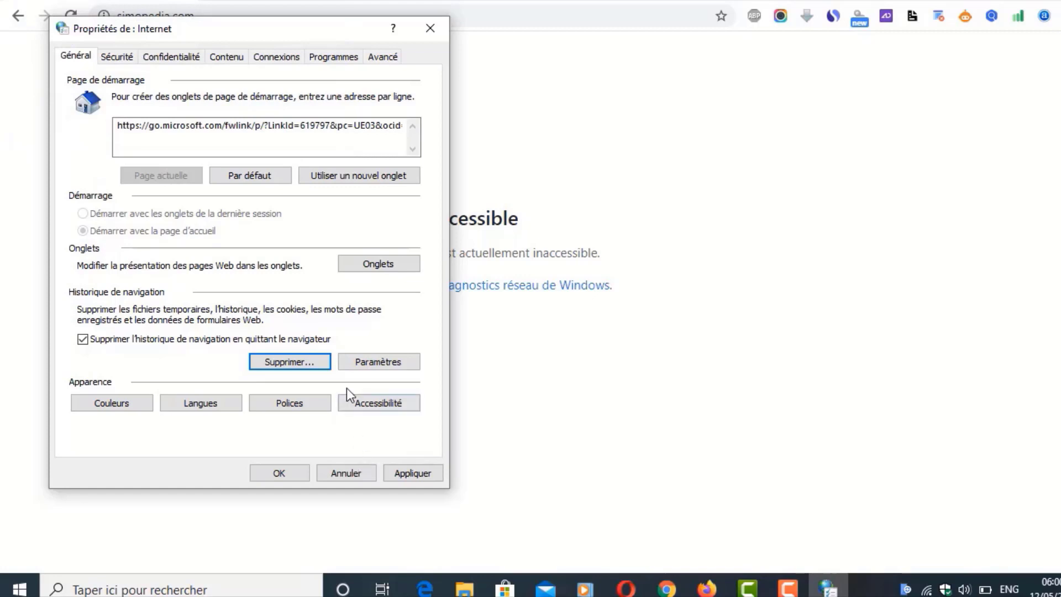
Clear the SSL state on the Contenu tab, dismiss the confirmation, and close Internet properties
left_click(241, 62)
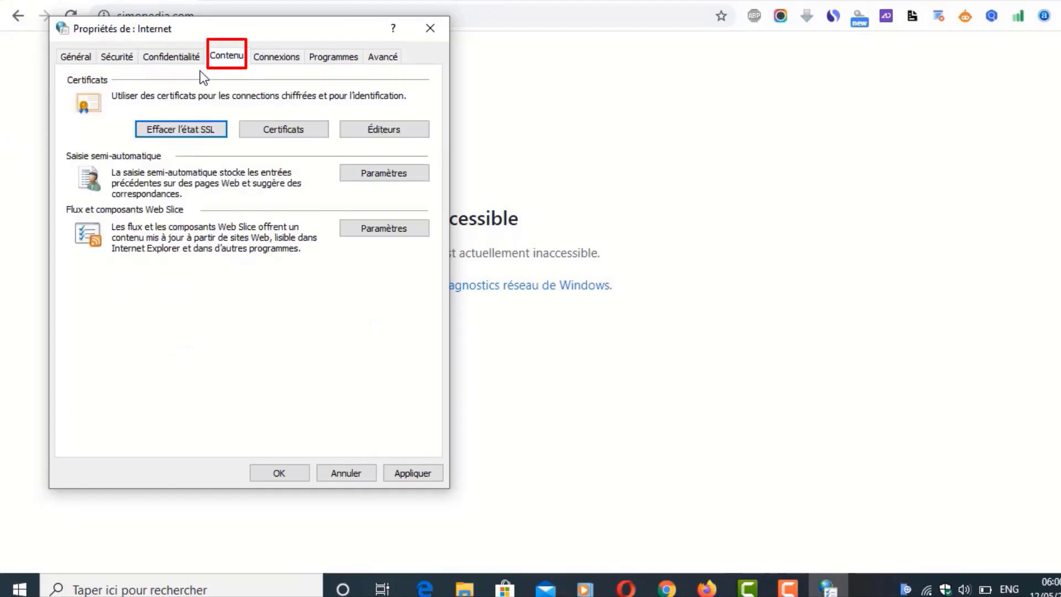
left_click(199, 127)
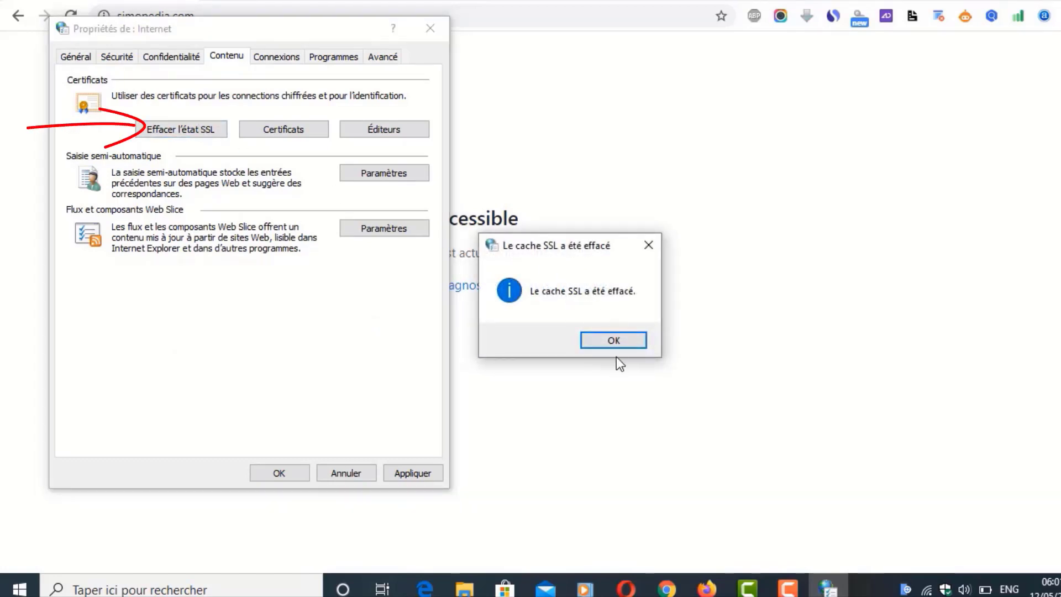
left_click(620, 341)
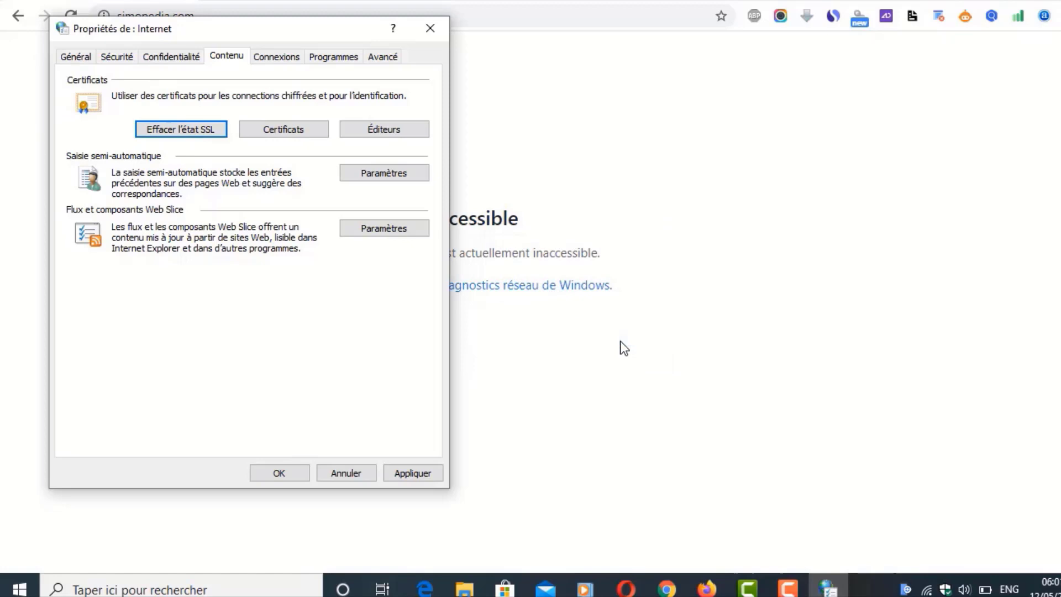
left_click(284, 470)
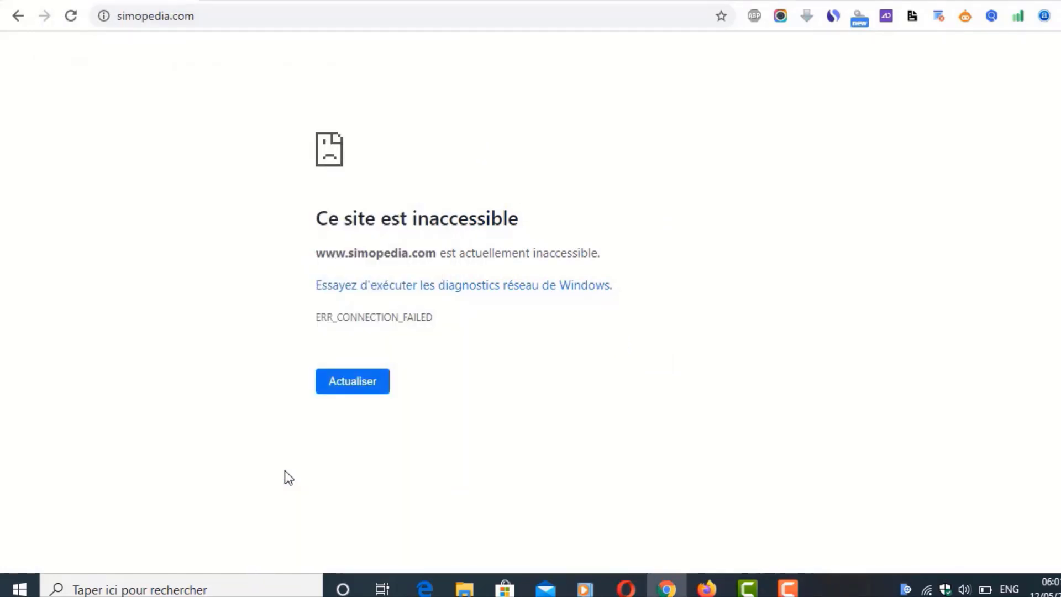
Replace the Run dialog's old entry with 'temp' and run it to open the Temp folder
key("super+r")
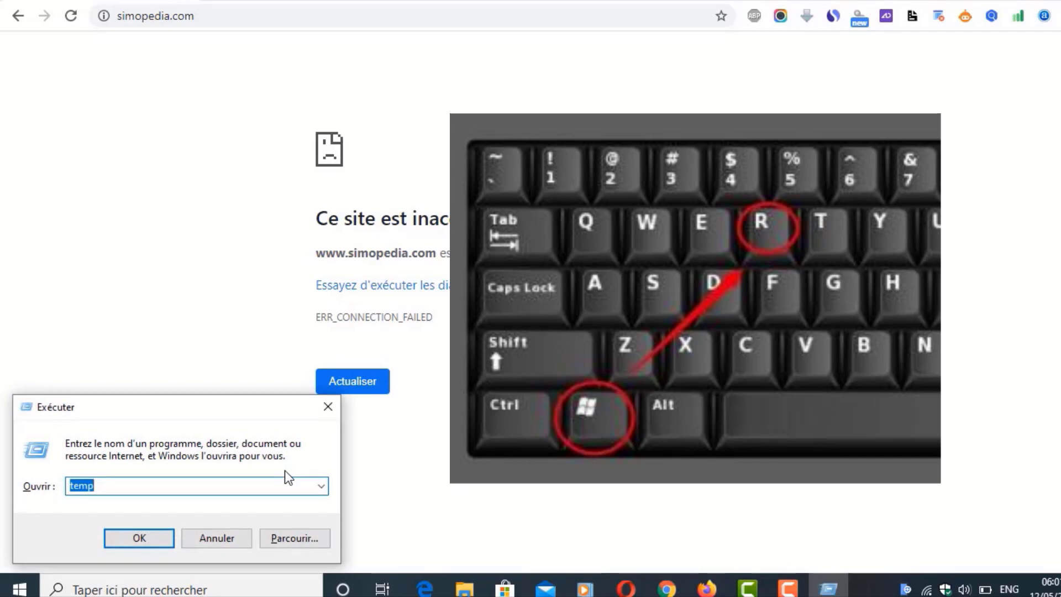
left_click(241, 485)
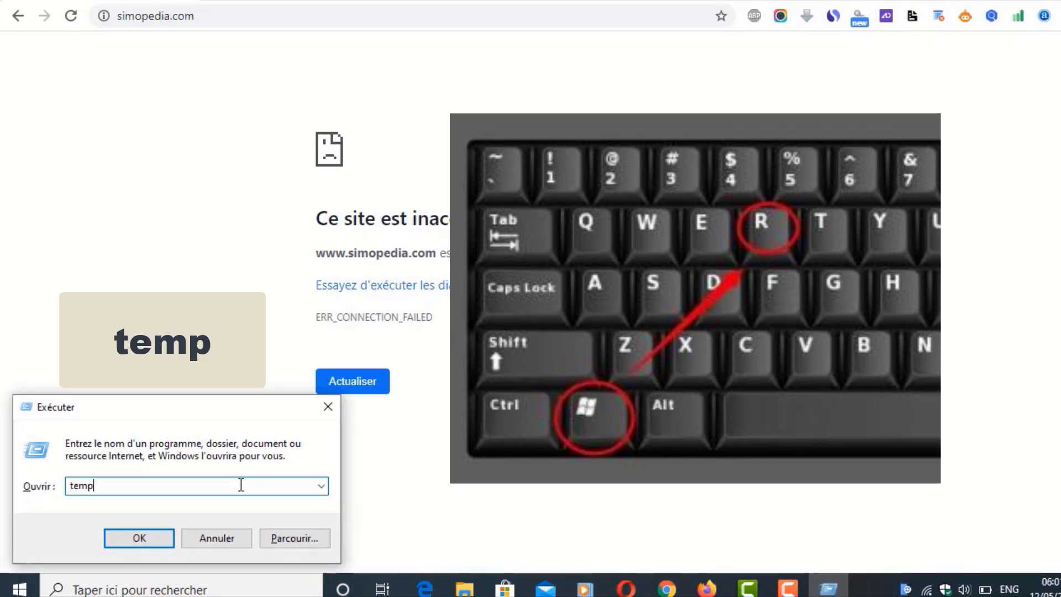
key("BackSpace")
key("BackSpace")
key("BackSpace")
key("BackSpace")
type("temp")
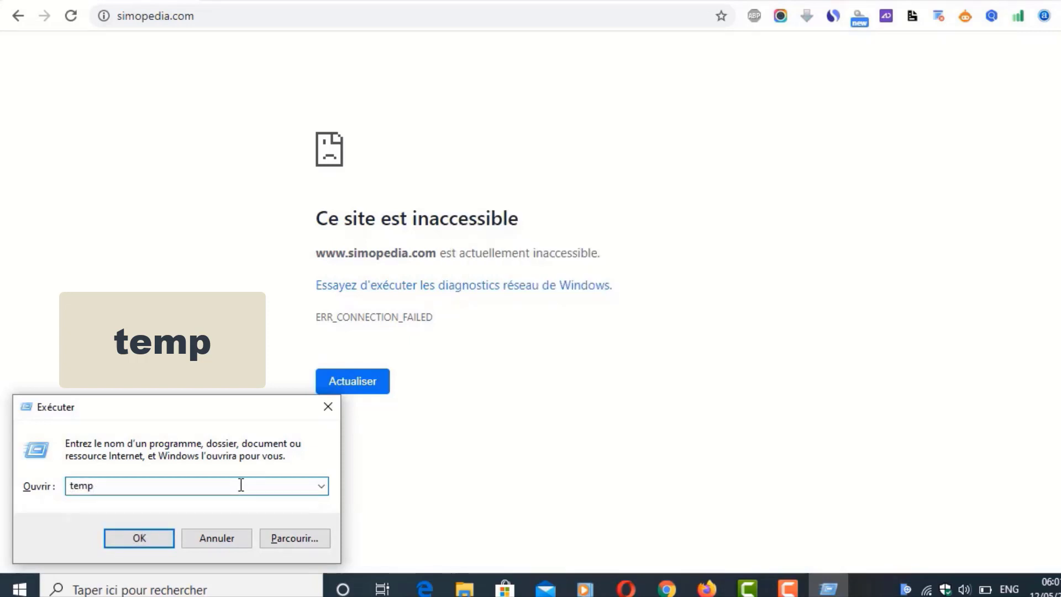
key("Return")
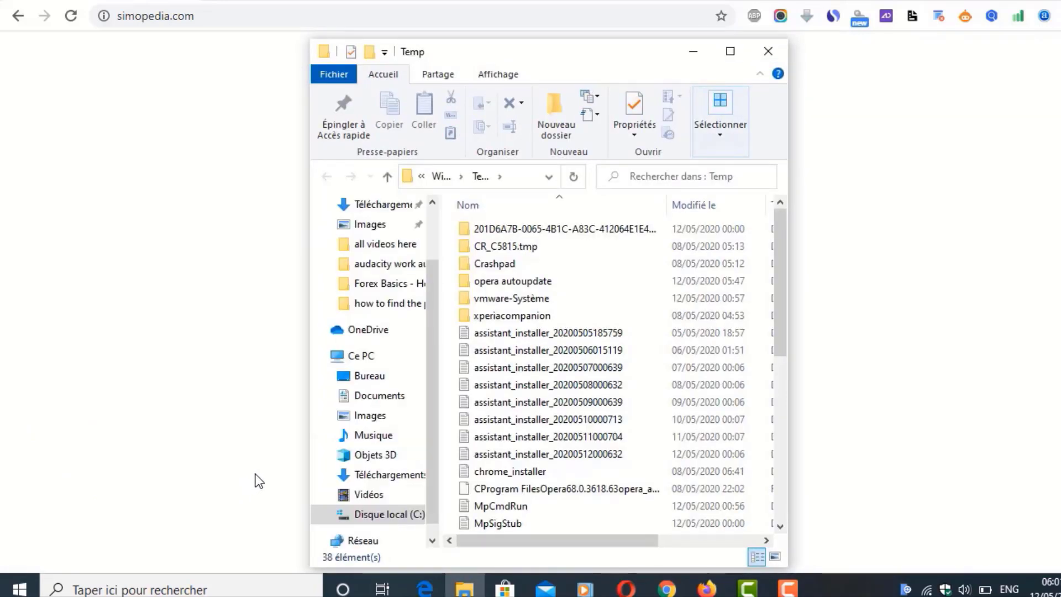
Maximize the Temp window and send all 38 selected items to the Recycle Bin
left_click(727, 53)
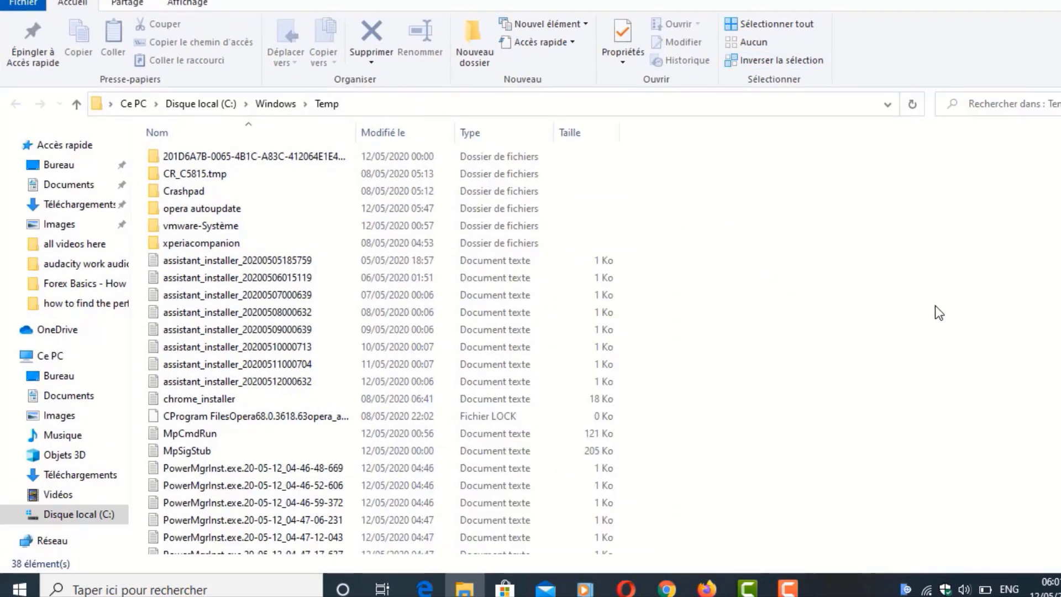
key("ctrl+a")
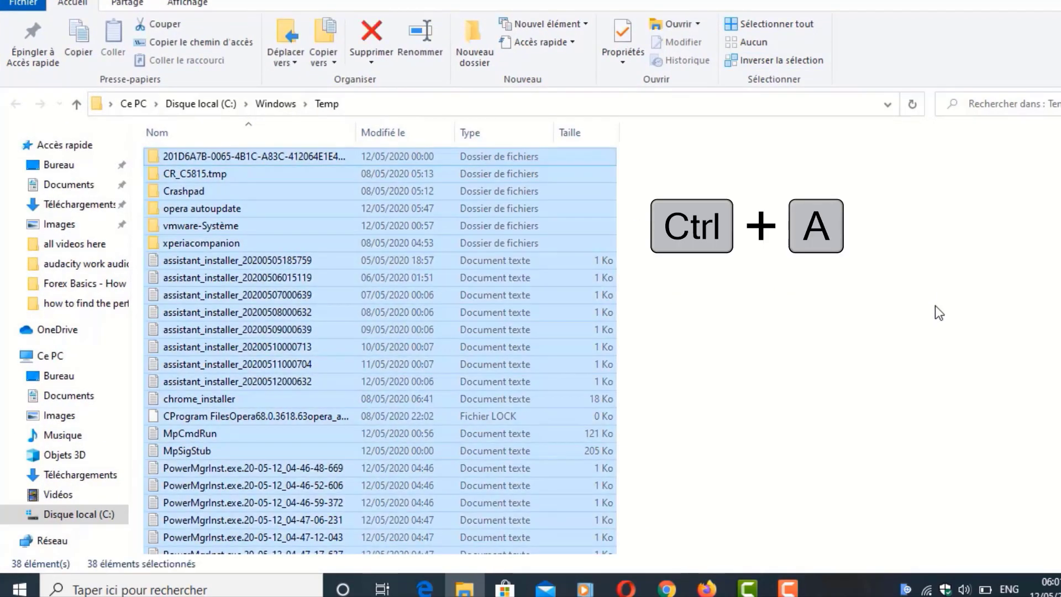
scroll(934, 307, "down", 5)
scroll(381, 348, "up", 5)
key("Delete")
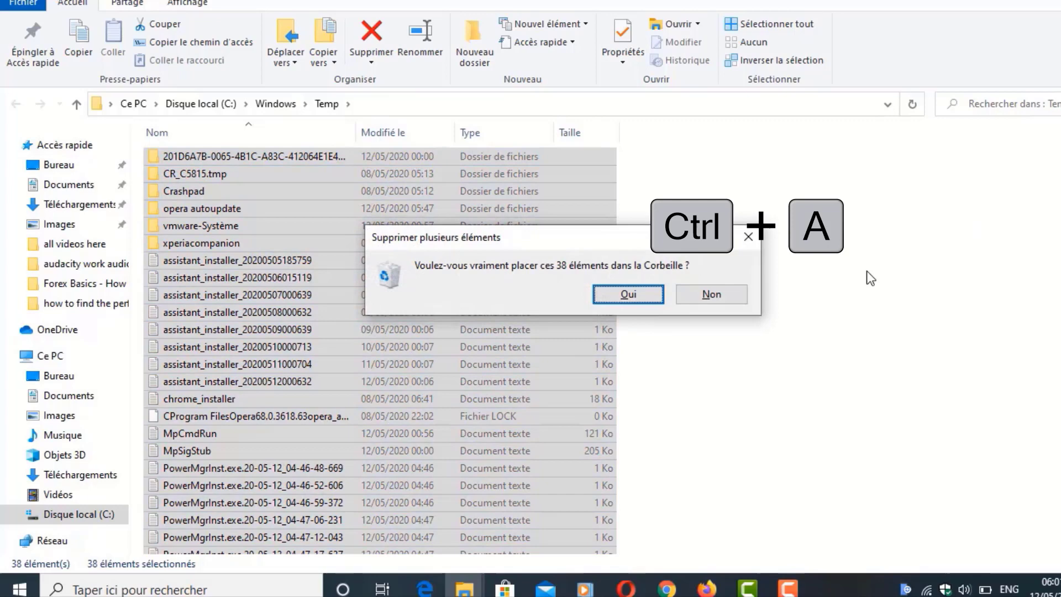
key("Escape")
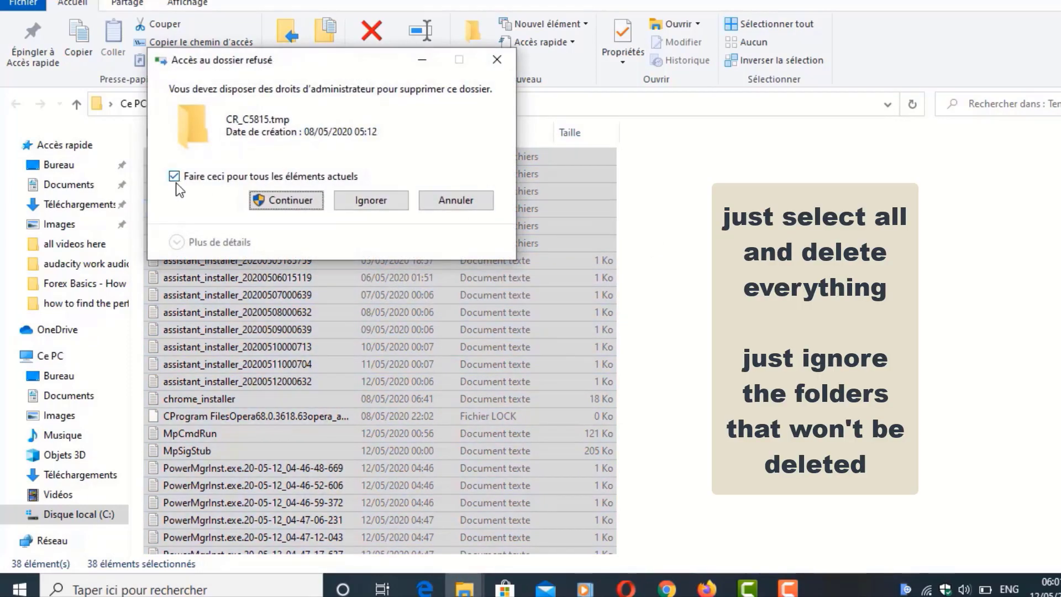
Grant admin permission, skip all in-use folders, then run %temp% to open Local Temp
left_click(271, 202)
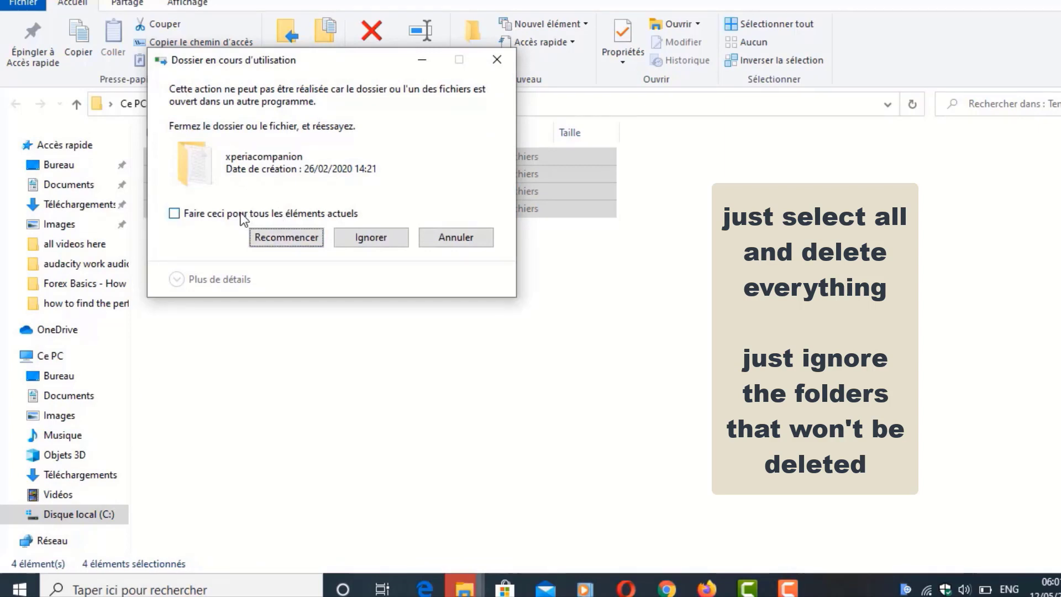
left_click(241, 216)
left_click(363, 234)
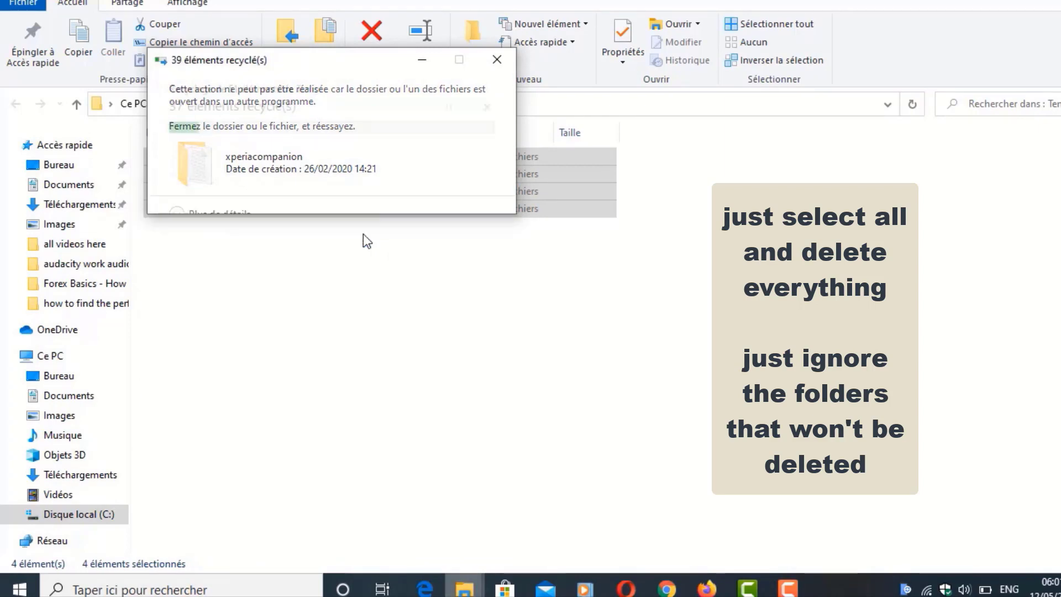
left_click(303, 216)
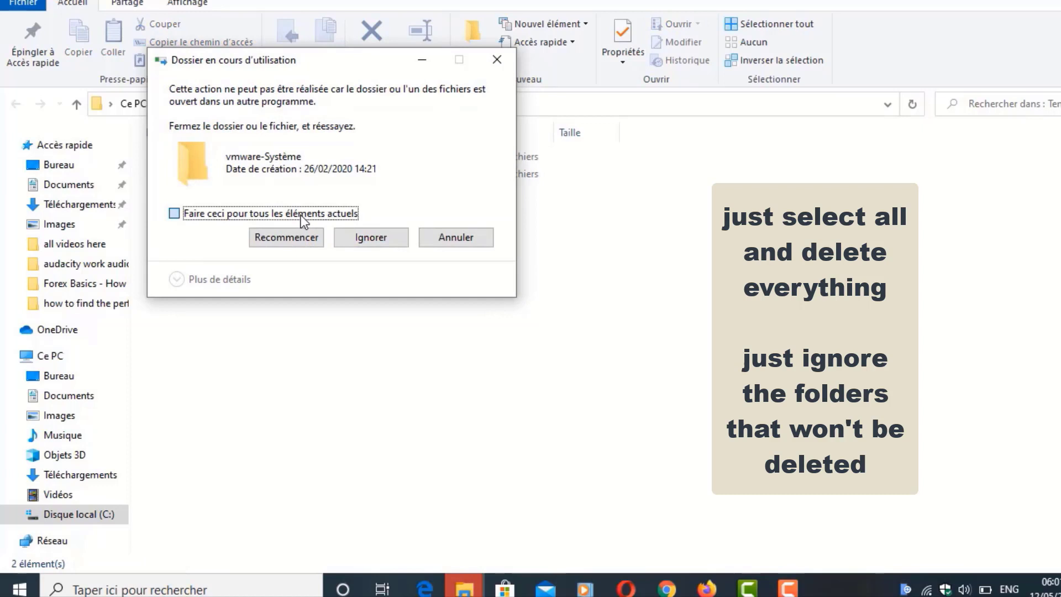
left_click(371, 240)
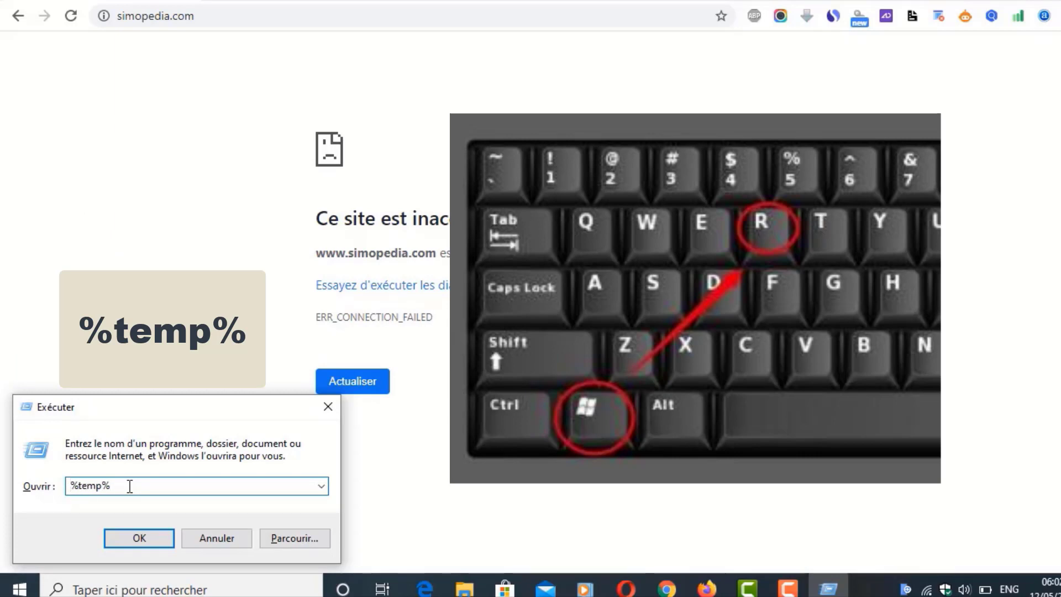
key("Return")
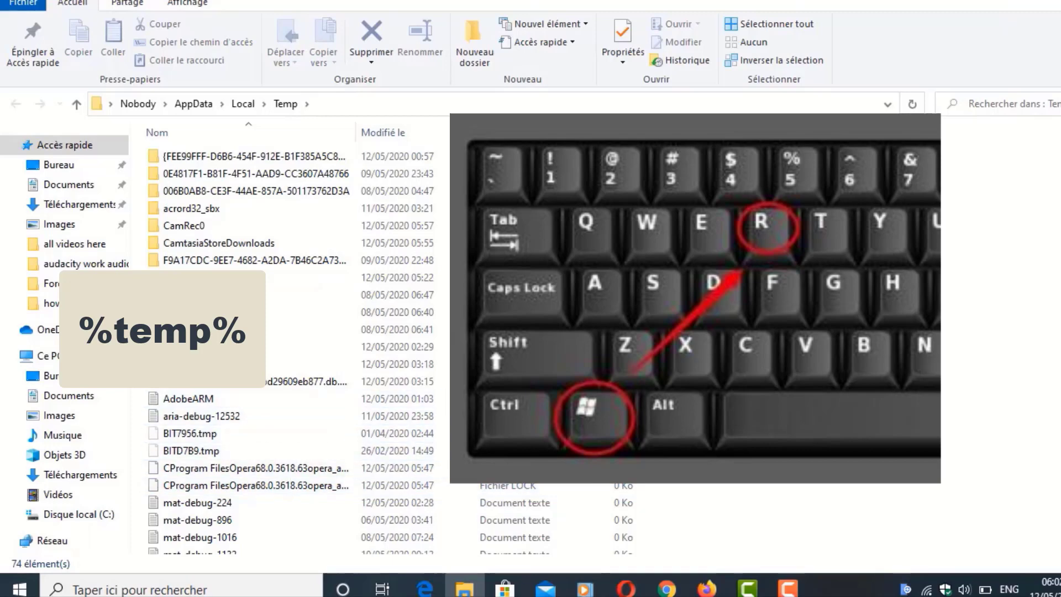
Select all 74 items in the Local Temp folder and move them to the Recycle Bin
key("ctrl+a")
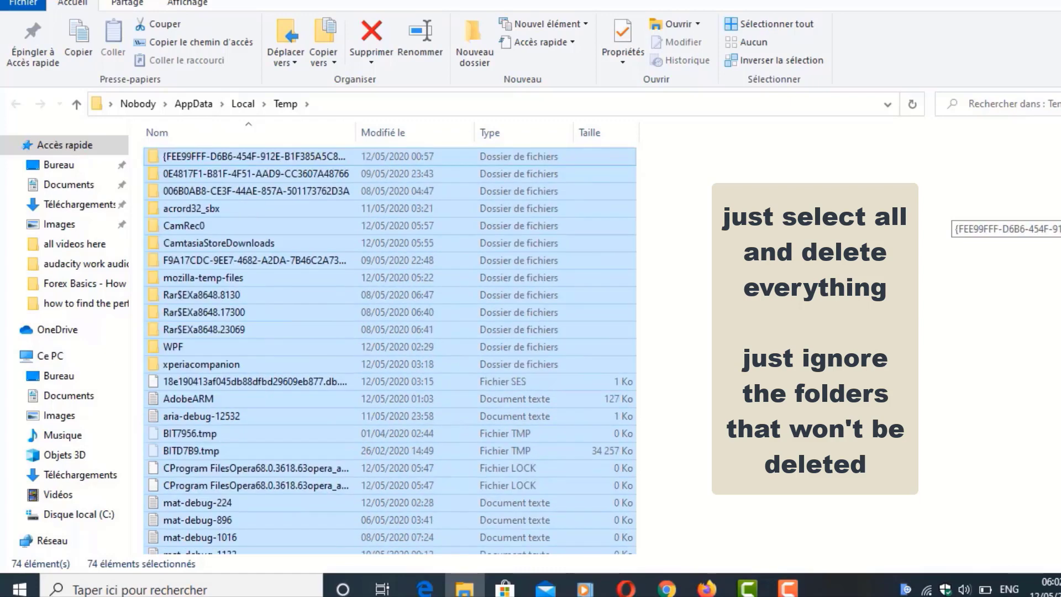
scroll(1025, 285, "down", 15)
scroll(1025, 286, "up", 13)
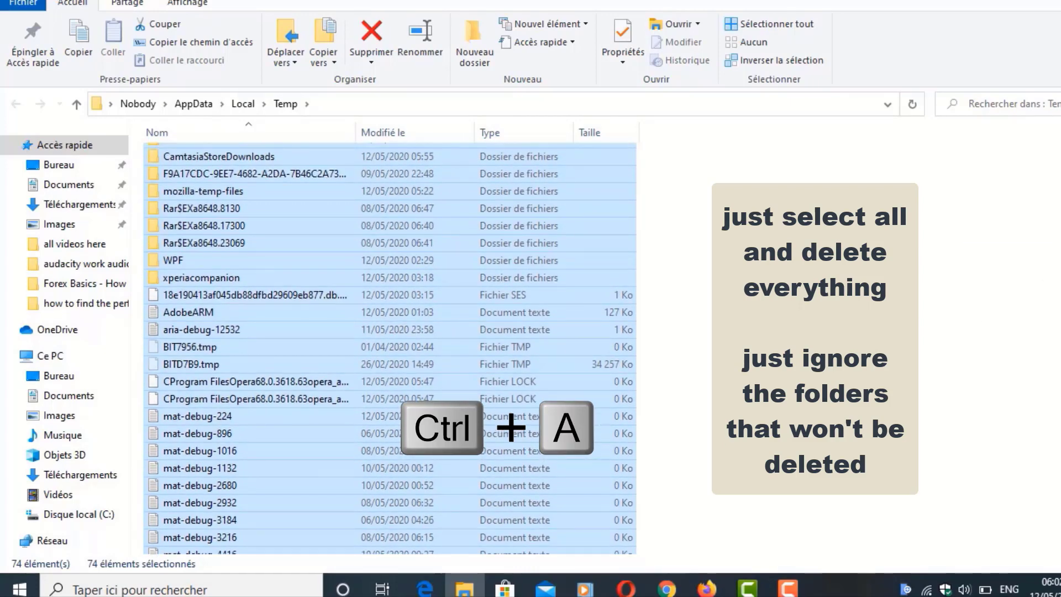
key("Delete")
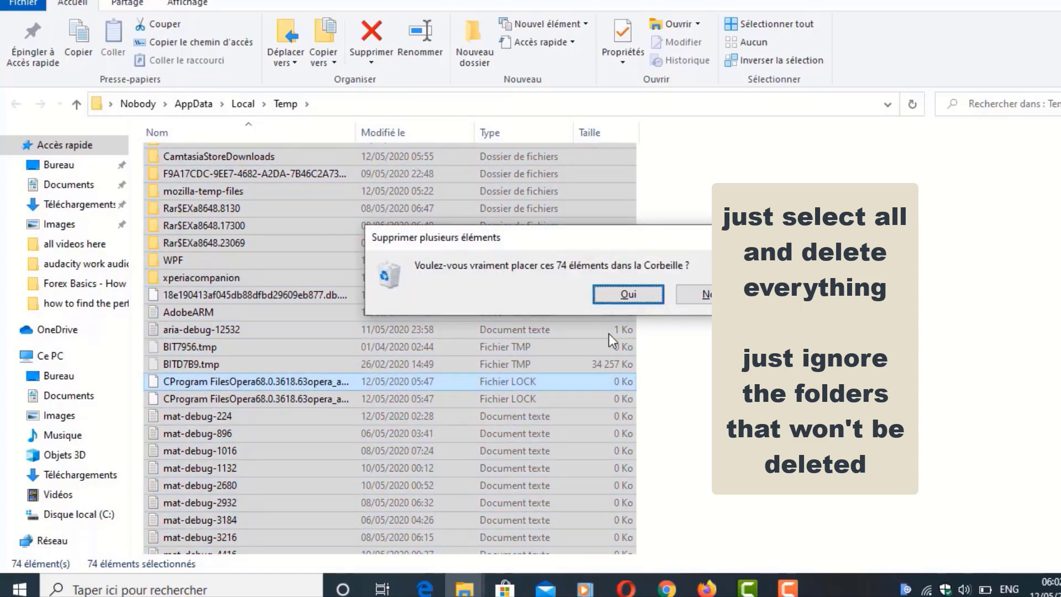
left_click(626, 296)
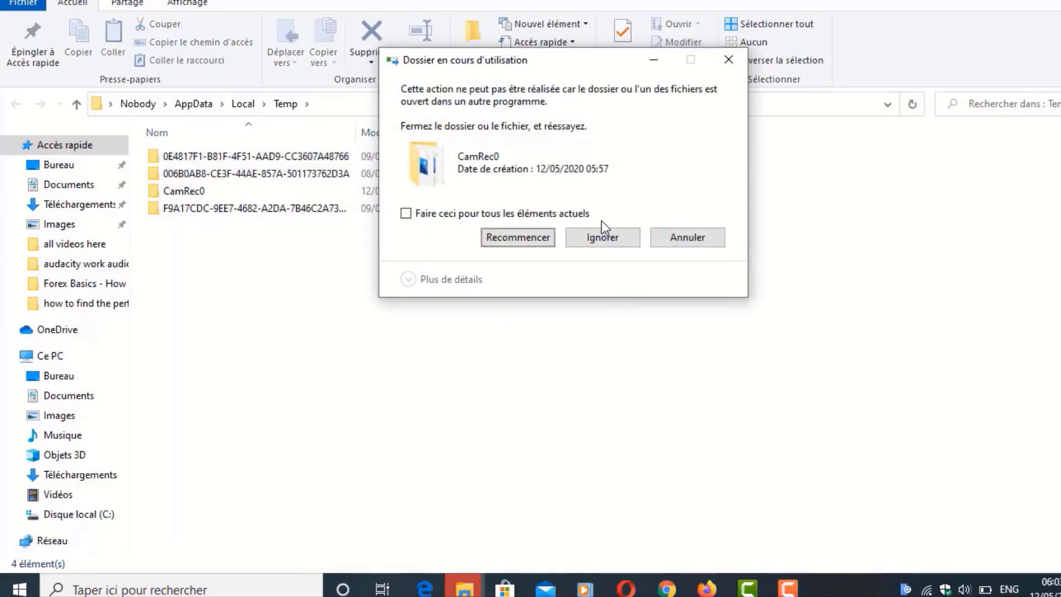
Skip the in-use CamRec0 folder and all admin-protected folders for every remaining item
left_click(596, 230)
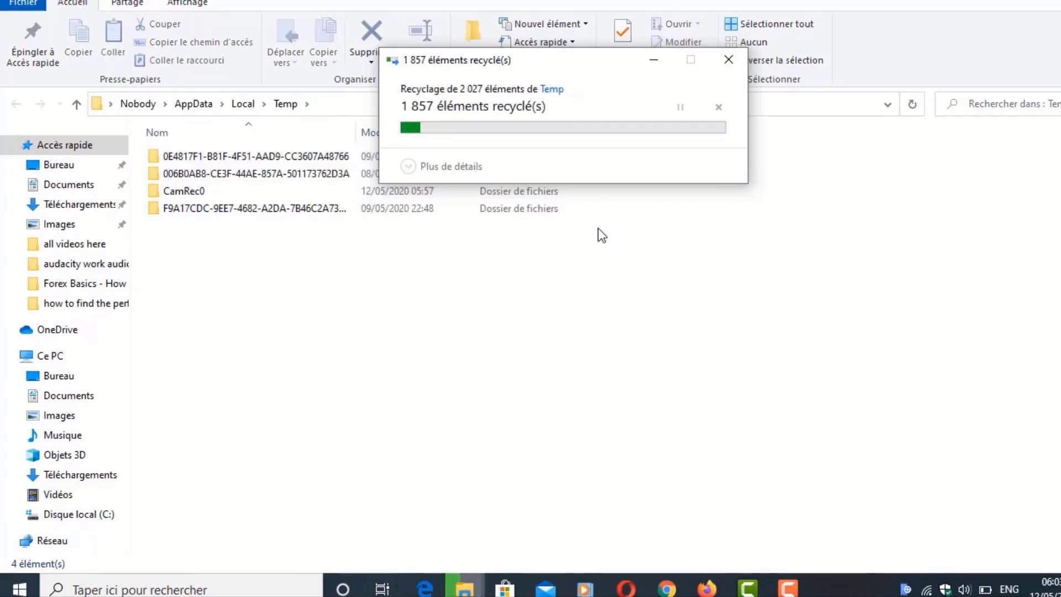
left_click(519, 177)
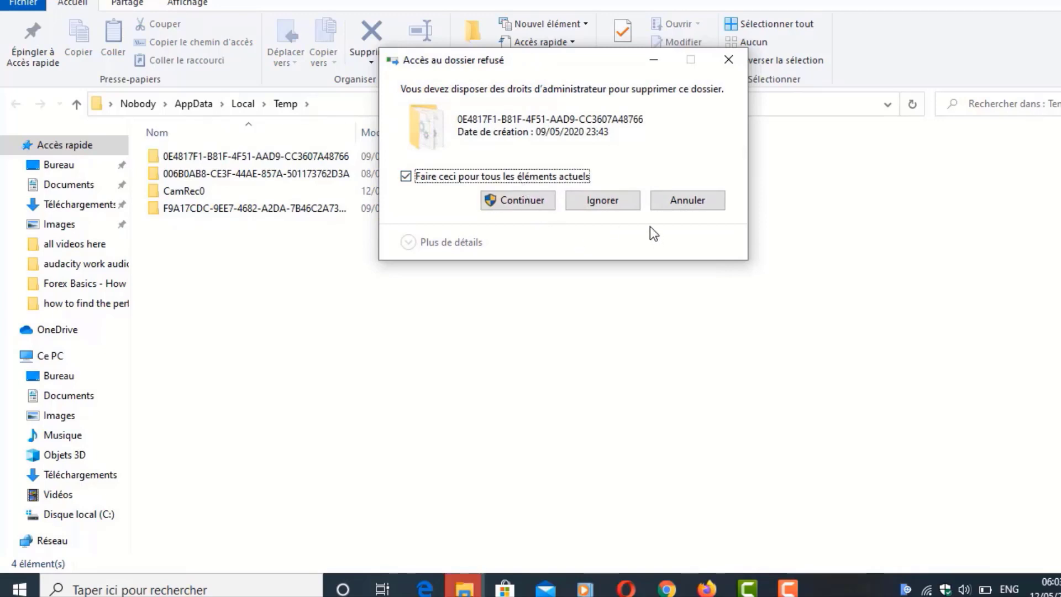
left_click(620, 208)
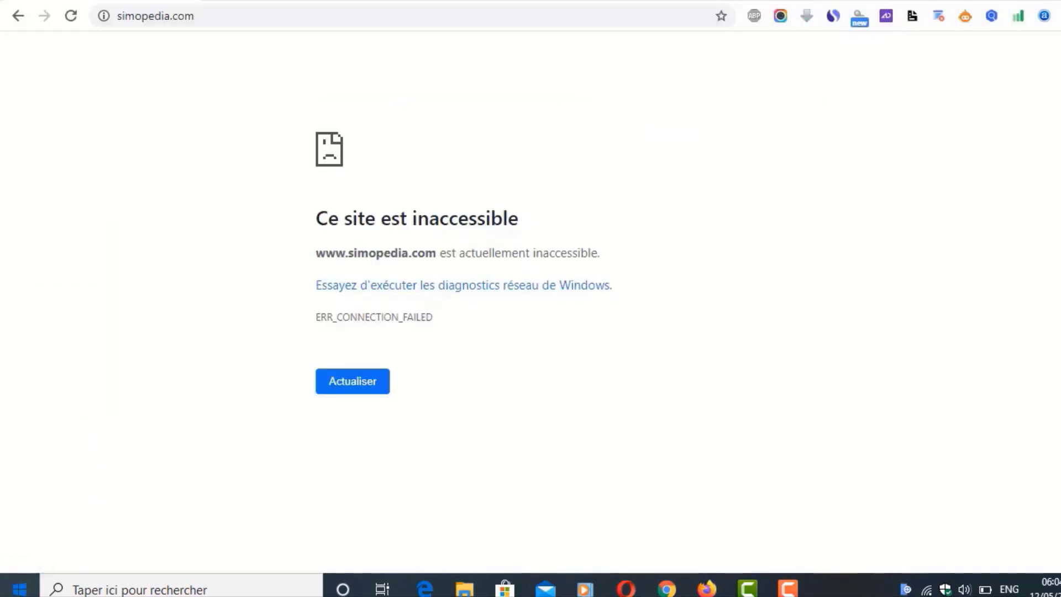
Restart the PC through the Start menu's power options
key("super")
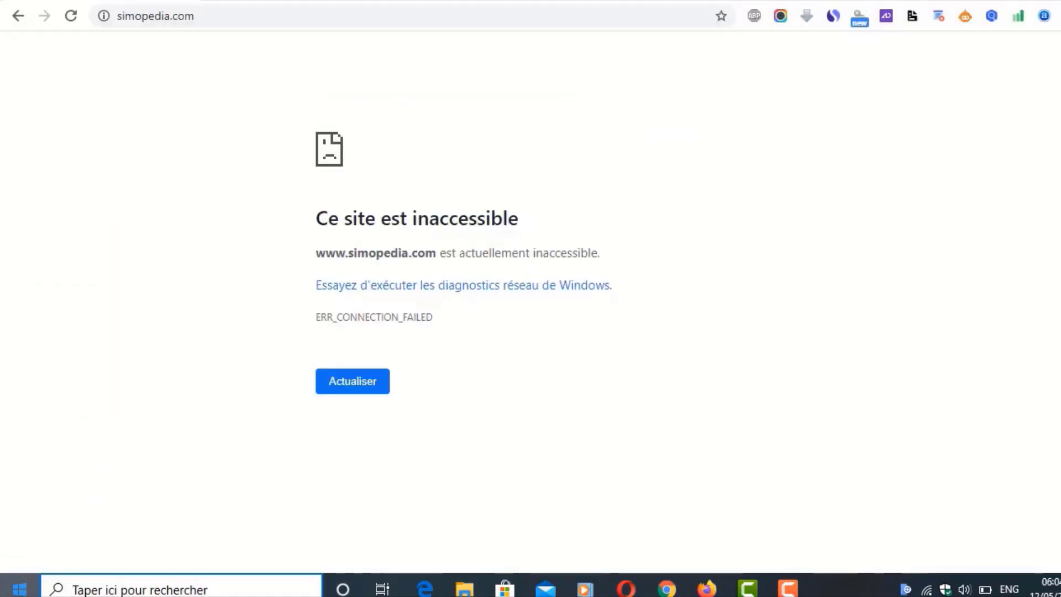
left_click(22, 555)
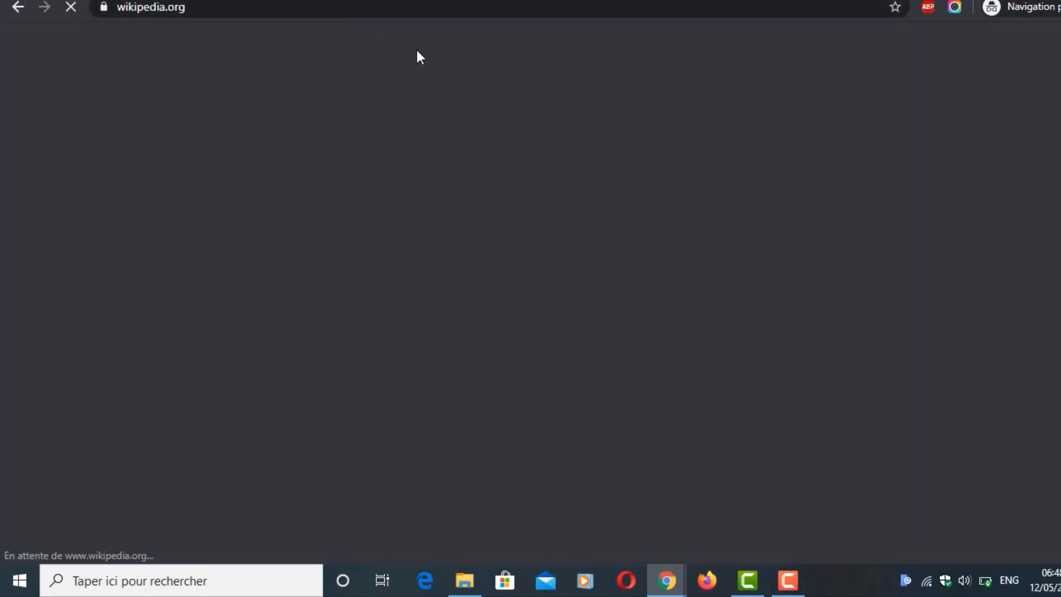
scroll(748, 159, "down", 5)
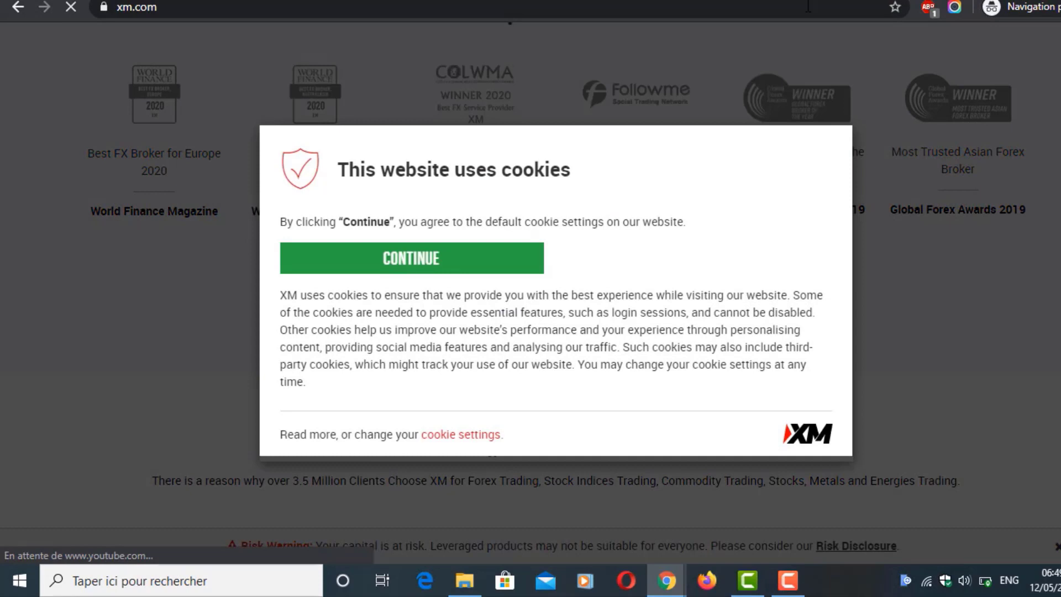
Go to youtube.com/simopedia in a new tab and list the channel's videos
key("ctrl+t")
type("youtube")
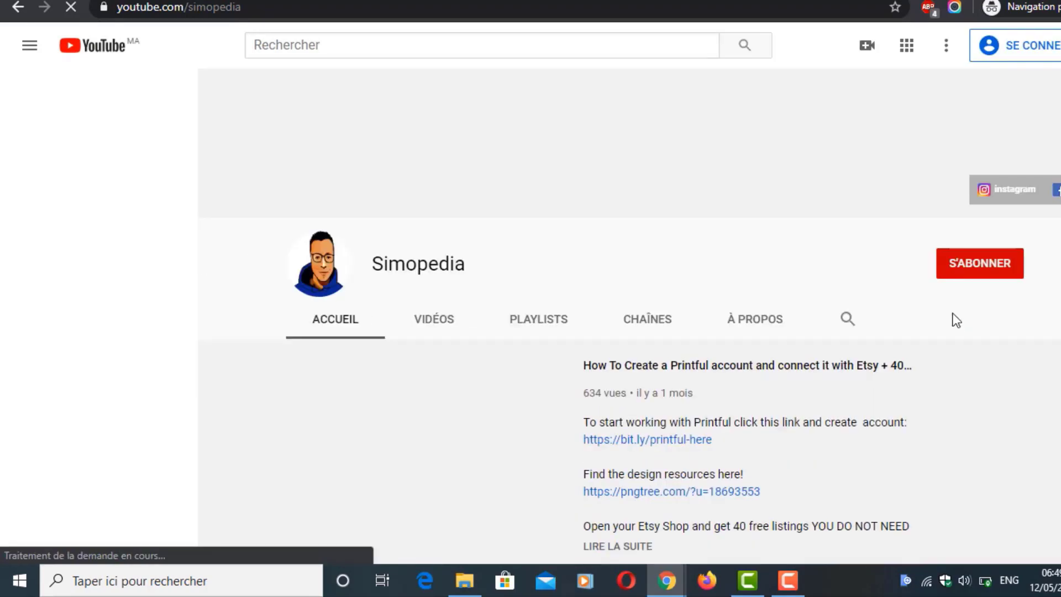
left_click(455, 329)
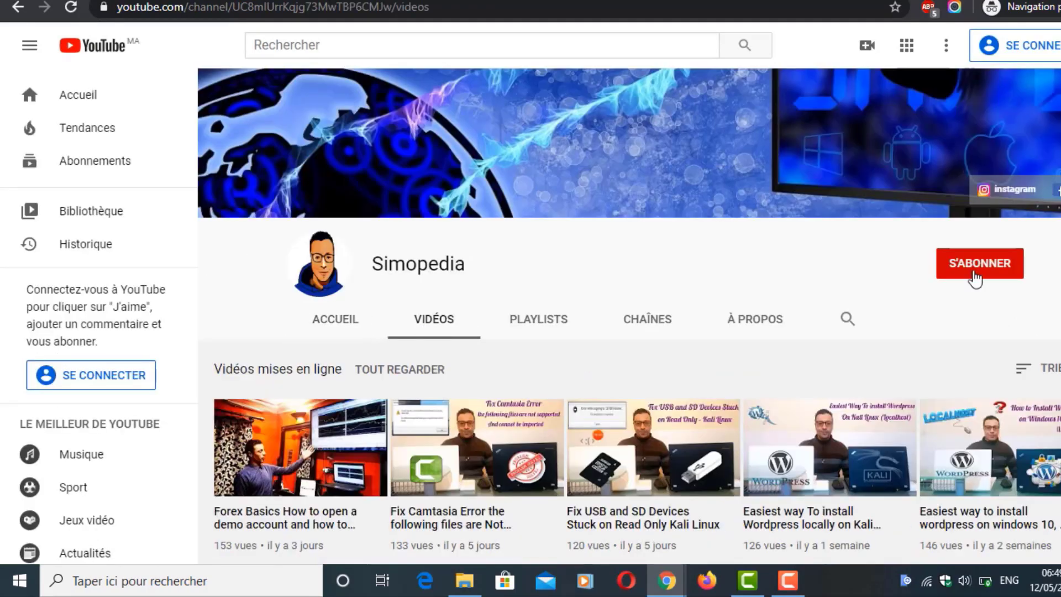
scroll(796, 354, "down", 3)
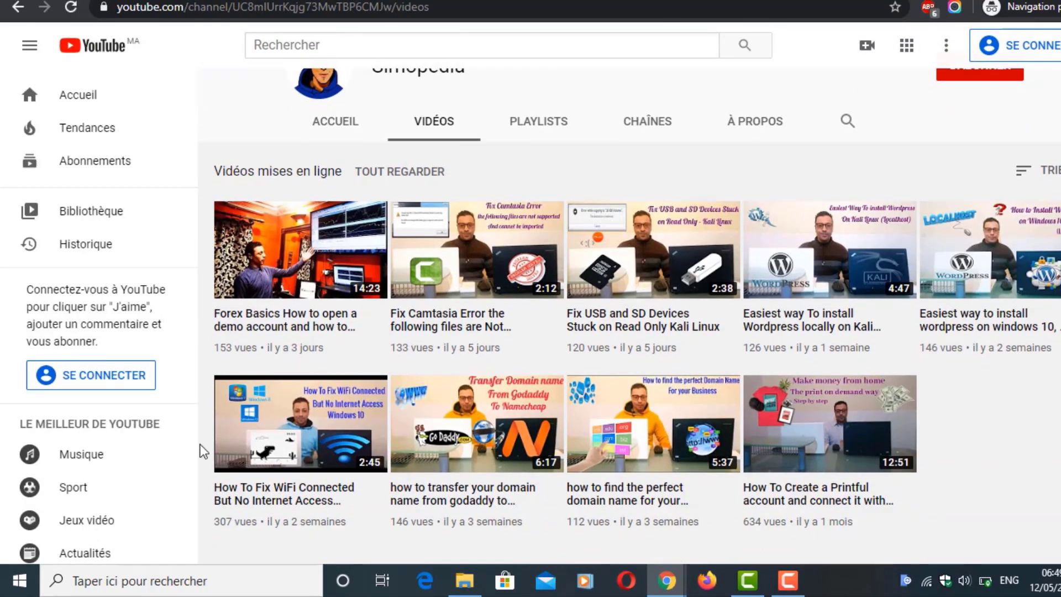
Open the WiFi No Internet Access video in a new tab, pause at 0:14, and select its title
right_click(284, 408)
left_click(319, 422)
scroll(629, 315, "up", 3)
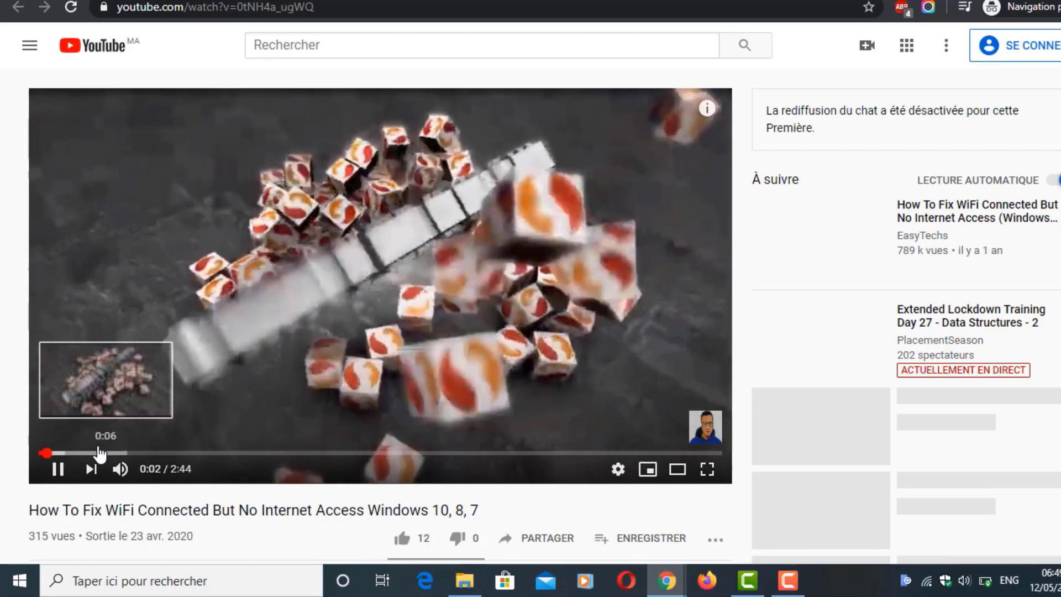
left_click(101, 453)
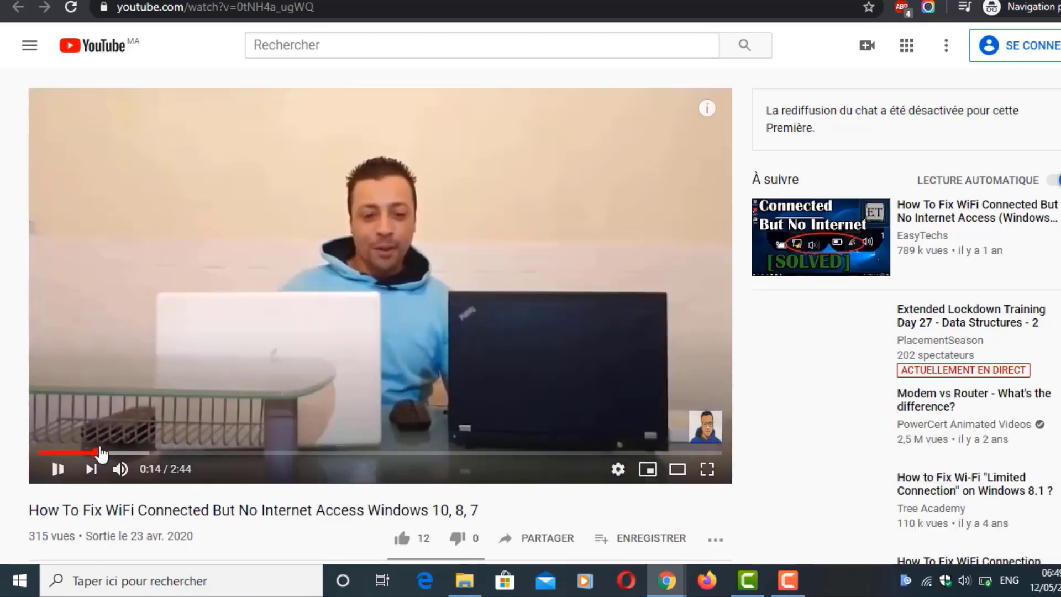
left_click(439, 343)
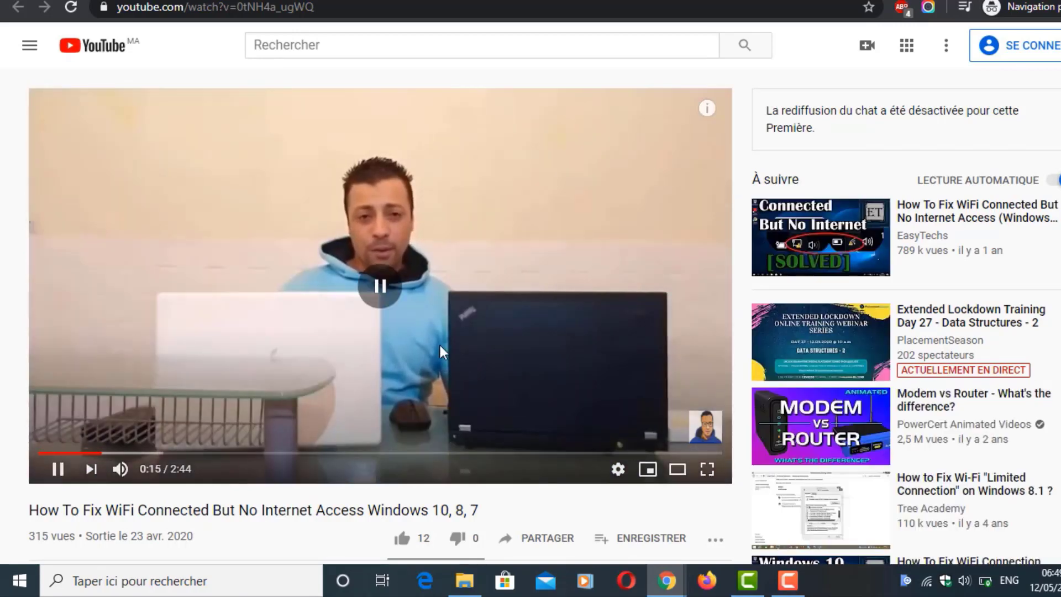
triple_click(255, 503)
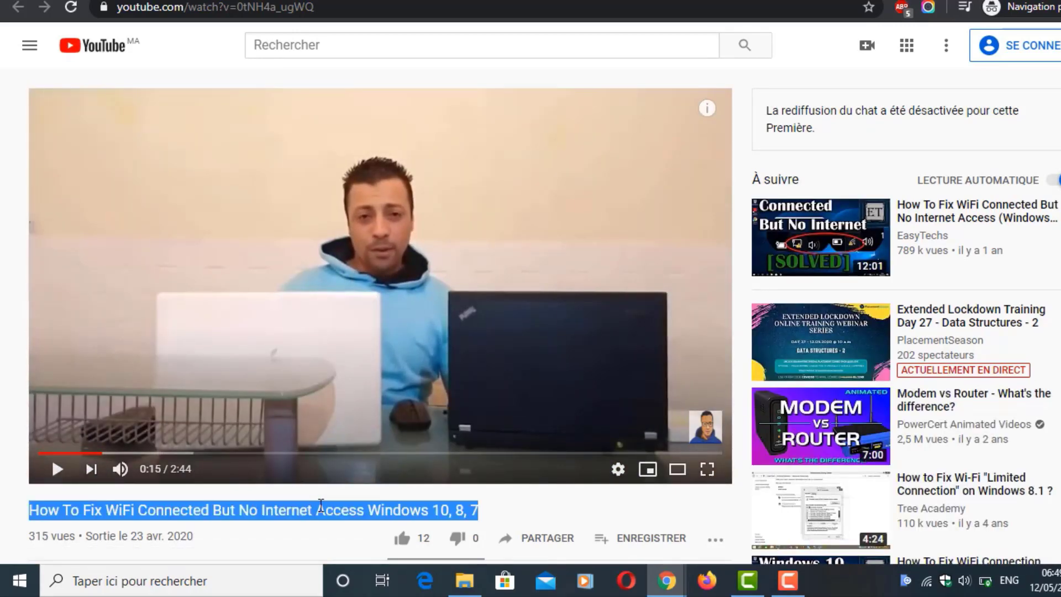
scroll(545, 319, "down", 8)
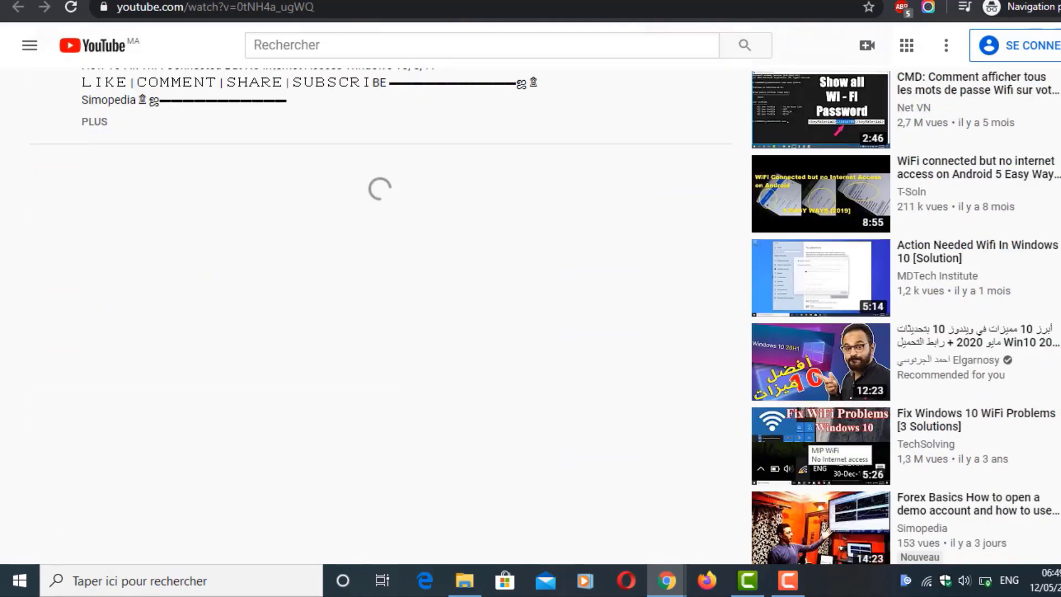